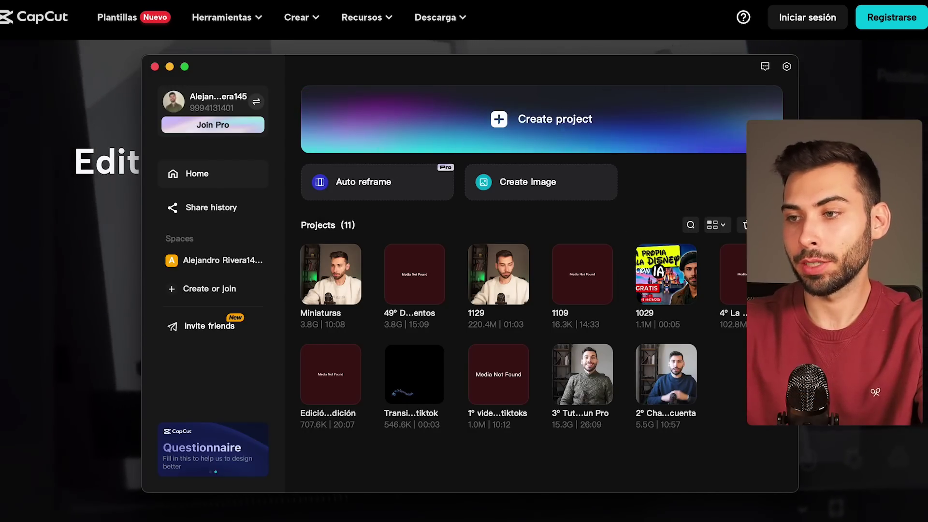
Create a new project, import "Clip de prueba para el tuto.mp4" and place it at the start of the timeline
left_click(569, 132)
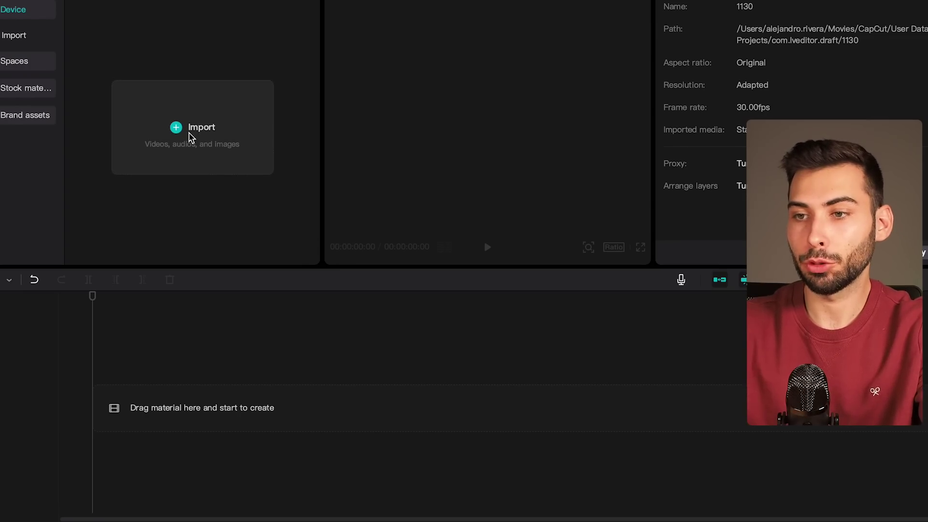
left_click(191, 137)
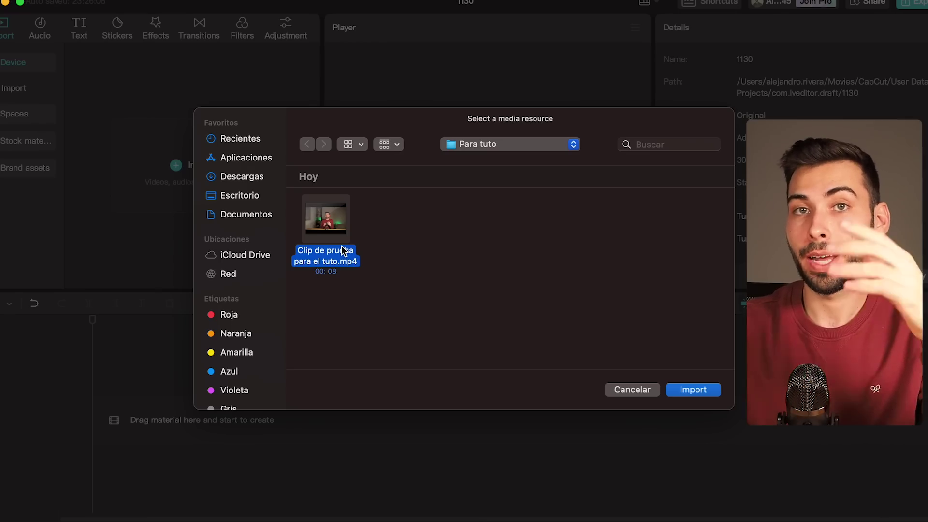
left_click(693, 391)
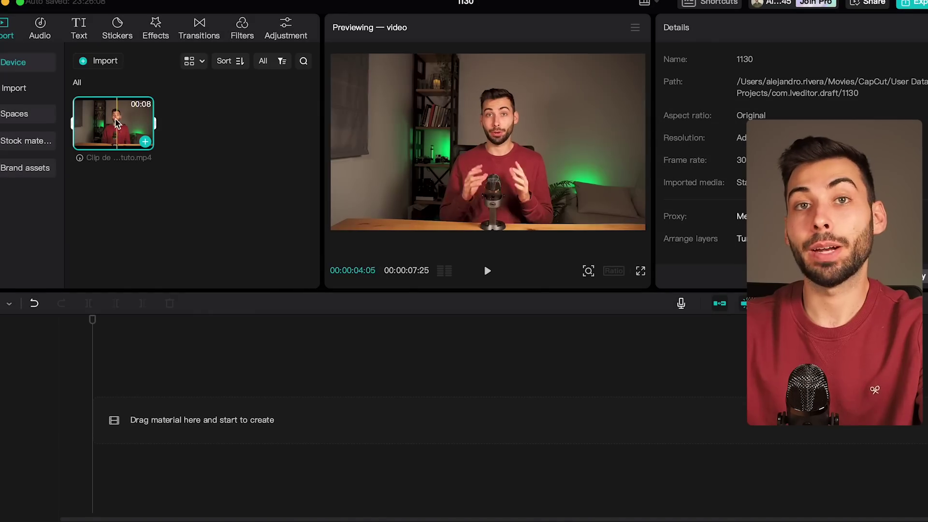
left_click_drag(114, 122, 99, 425)
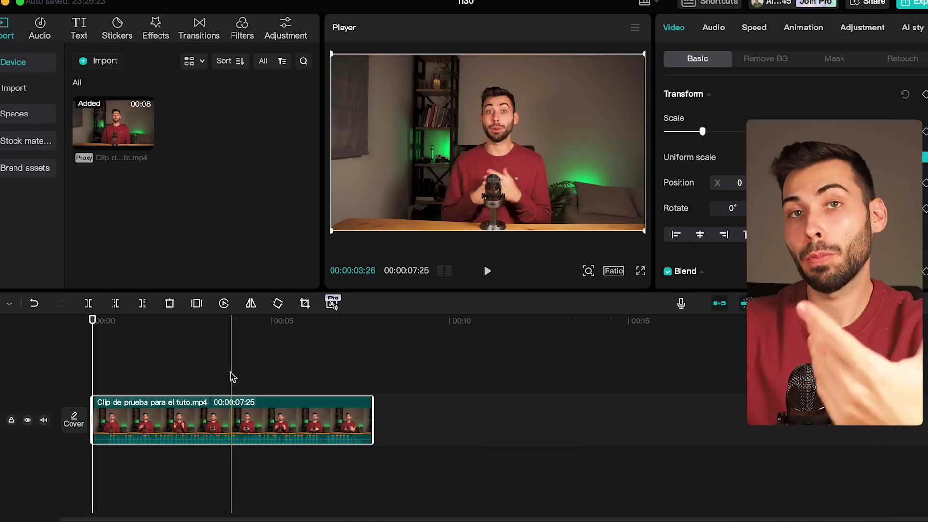
Export the frame at 00:00:06:00 as a 1080P PNG still named "Fotograma para el tuto"
left_click(307, 350)
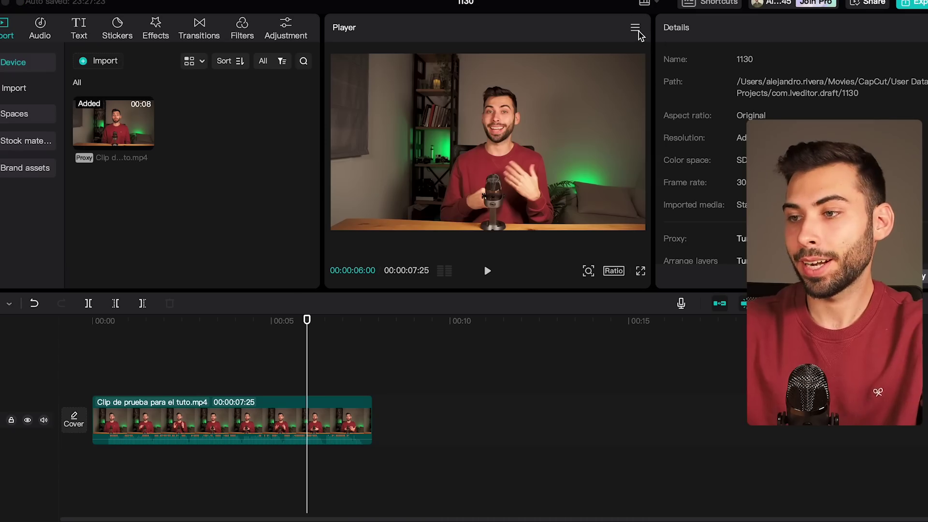
left_click(638, 31)
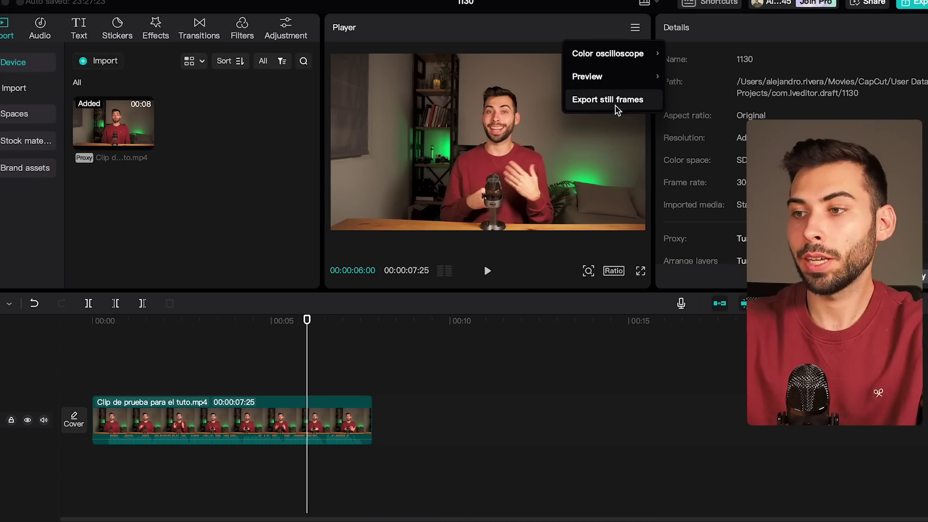
left_click(629, 101)
left_click_drag(578, 205, 547, 201)
type("Fotograma para el tuto")
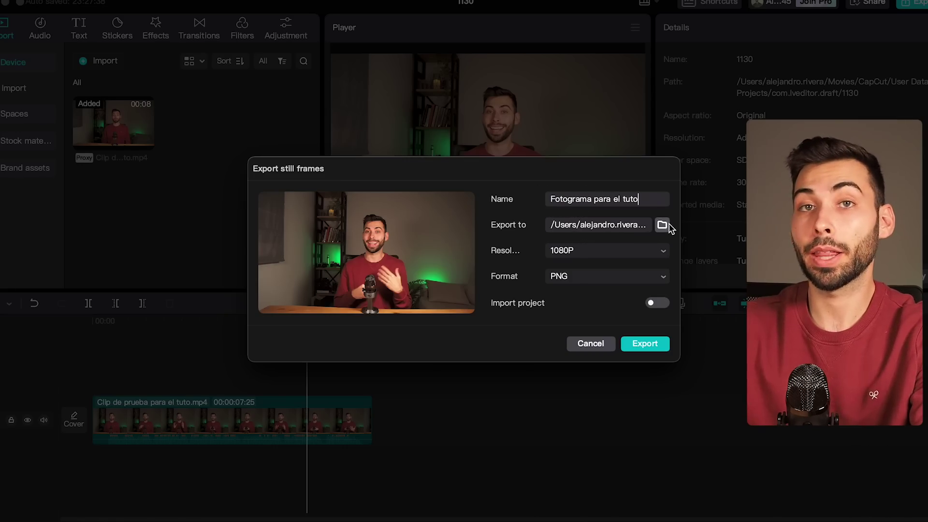
left_click(646, 342)
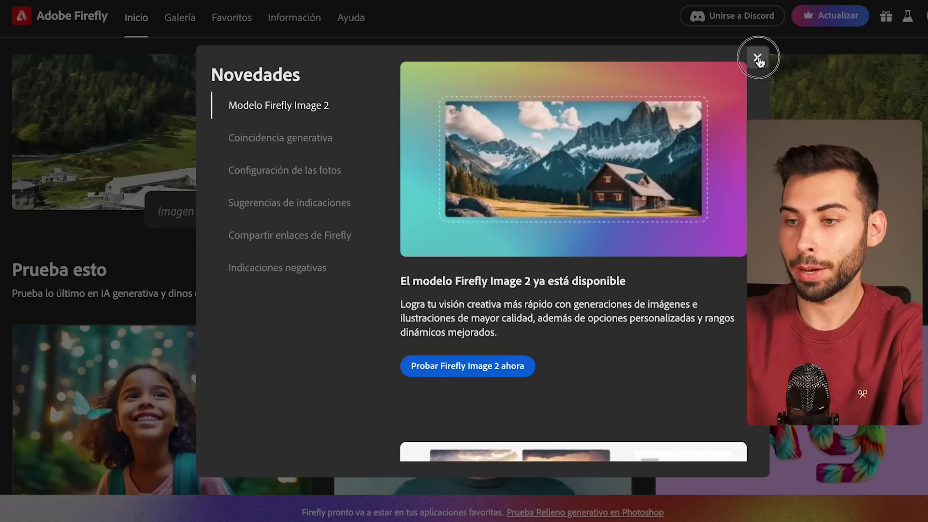
Switch to Adobe Firefly, dismiss the news window and load "Fotograma para el tuto.png" into Relleno generativo
left_click(758, 57)
scroll(691, 141, "down", 4)
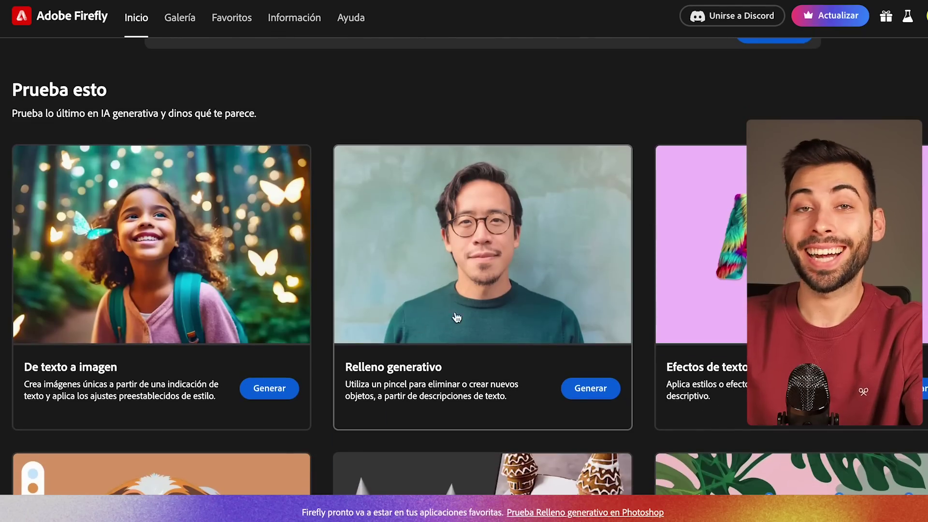
left_click(606, 396)
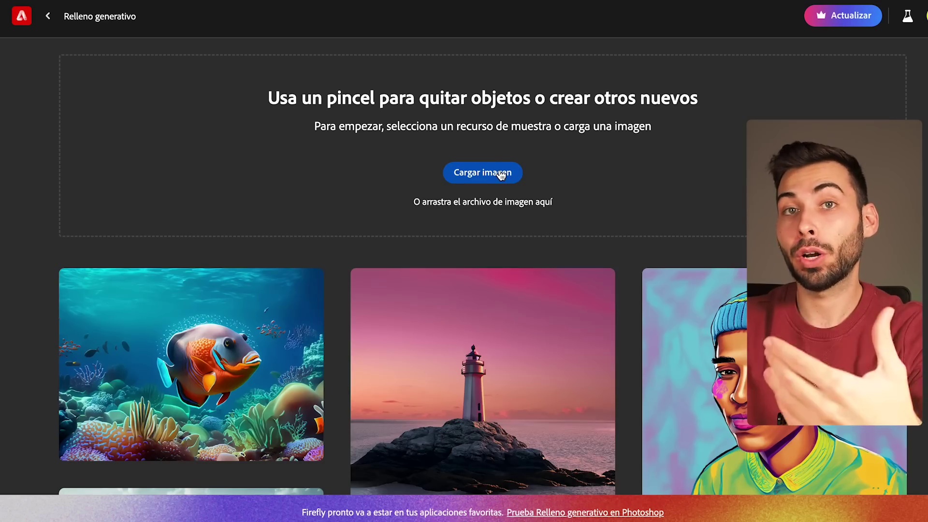
left_click(500, 180)
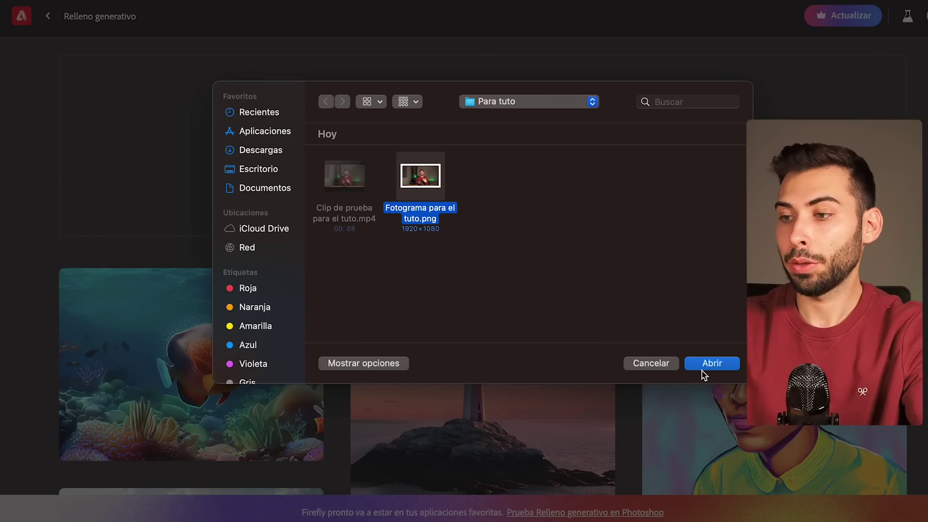
left_click(710, 365)
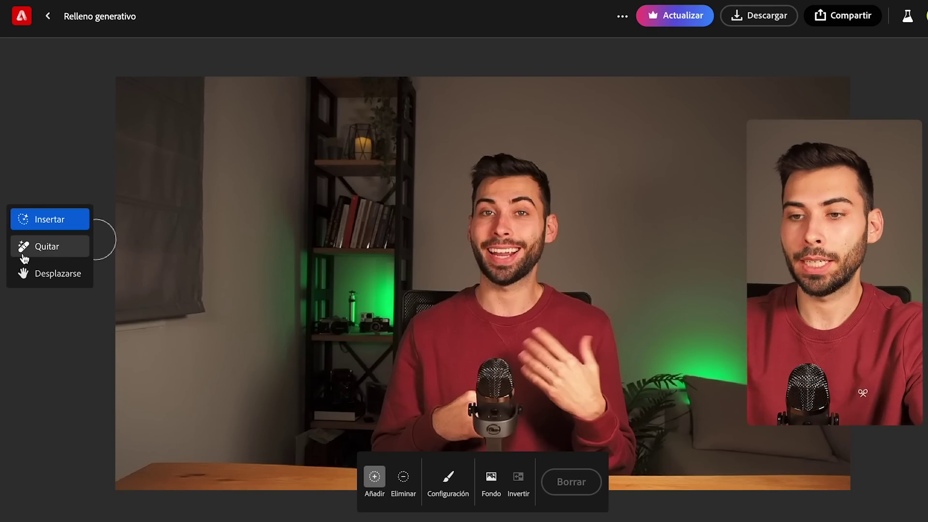
Brush over the whole window blind on the left wall with the Quitar tool and generate its removal
left_click(24, 258)
mouse_move(196, 323)
left_mouse_down()
mouse_move(114, 333)
mouse_move(211, 316)
mouse_move(190, 248)
mouse_move(179, 83)
mouse_move(194, 260)
left_mouse_up()
left_click_drag(171, 309, 184, 139)
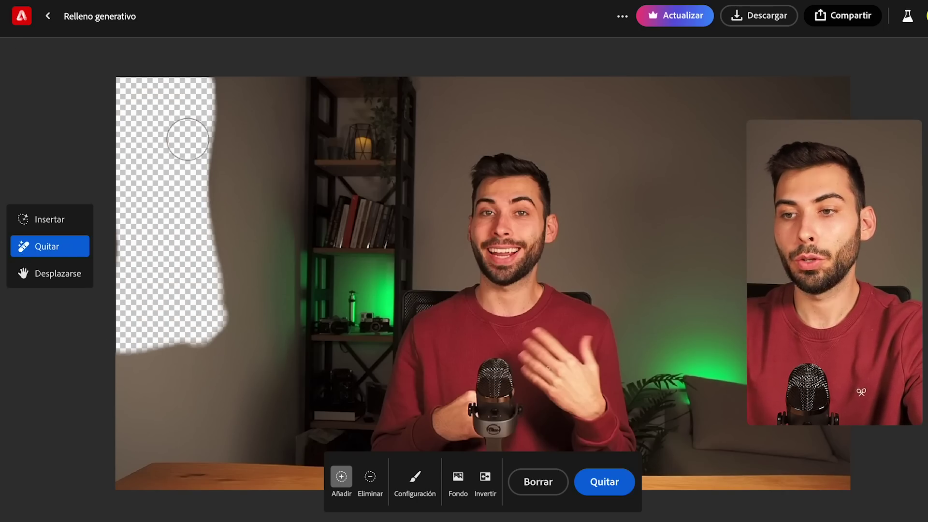
left_click(614, 493)
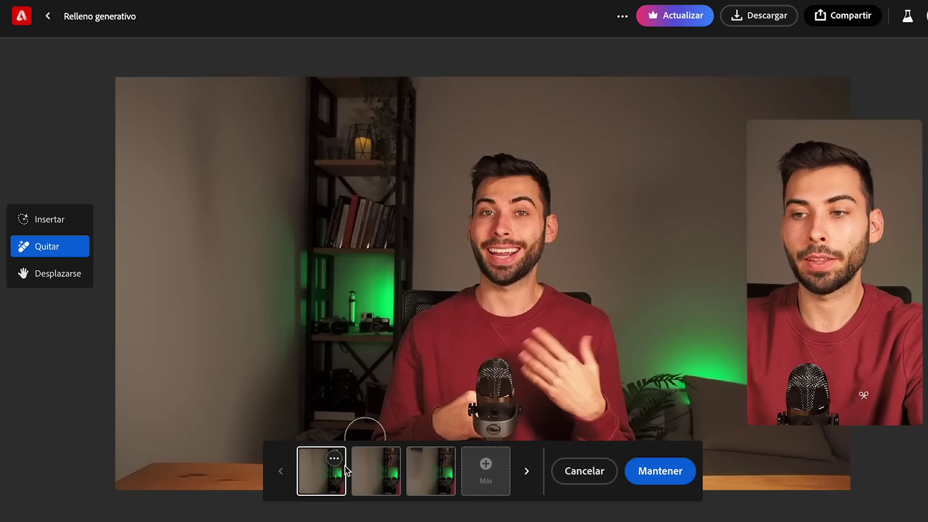
Compare the three generated results for the blind's removal and keep the first one
left_click(387, 478)
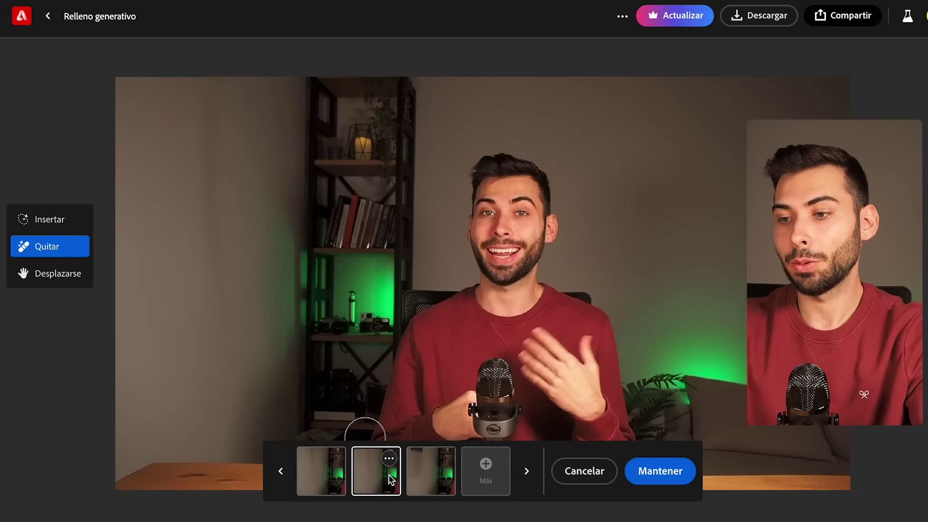
left_click(430, 485)
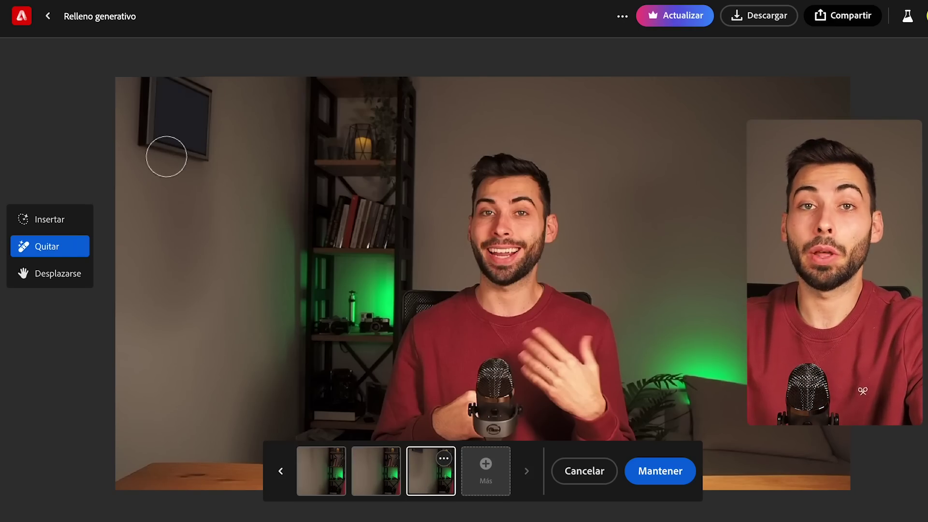
left_click(320, 478)
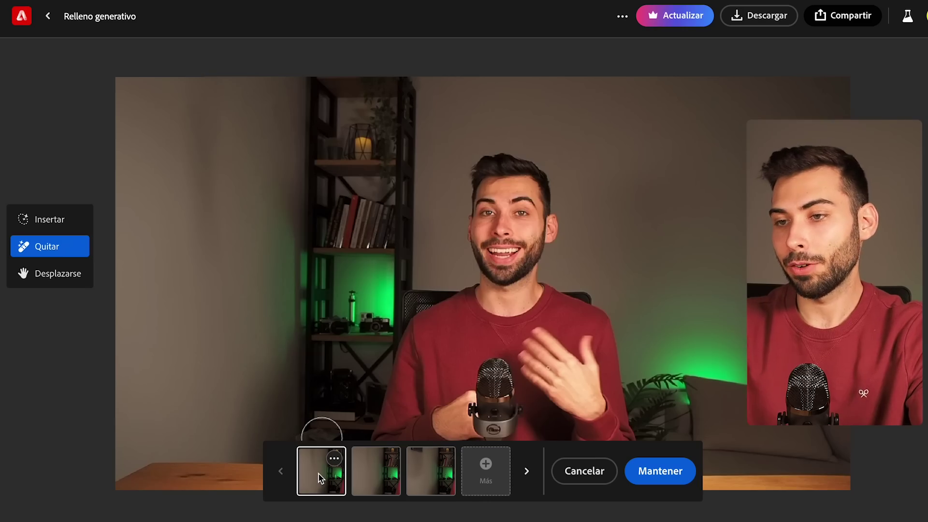
left_click(662, 473)
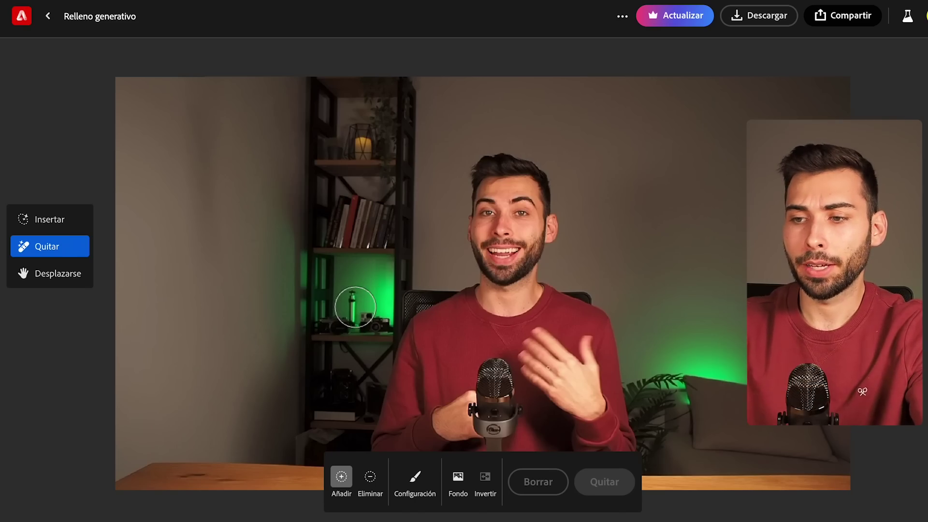
Brush over the objects on the green-lit shelf, reducing the brush size for the edges, and generate their removal
left_click_drag(353, 298, 376, 307)
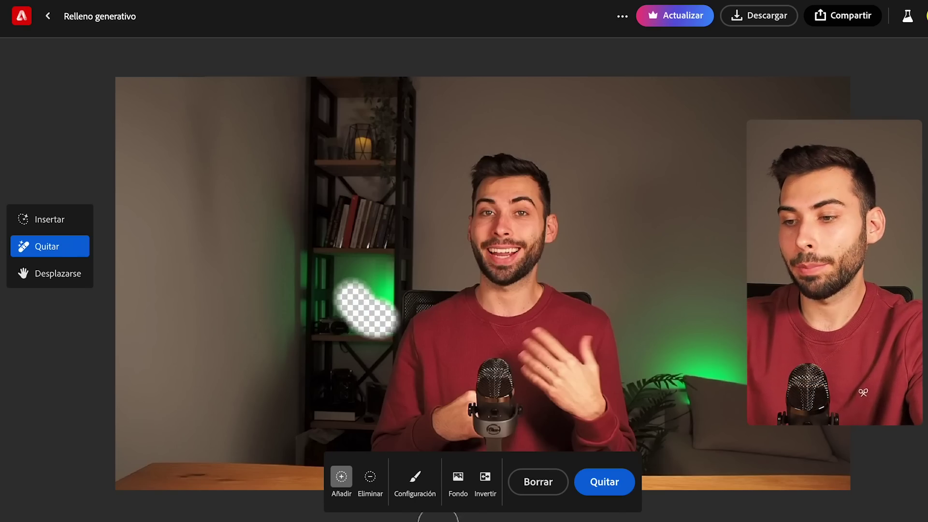
left_click(415, 481)
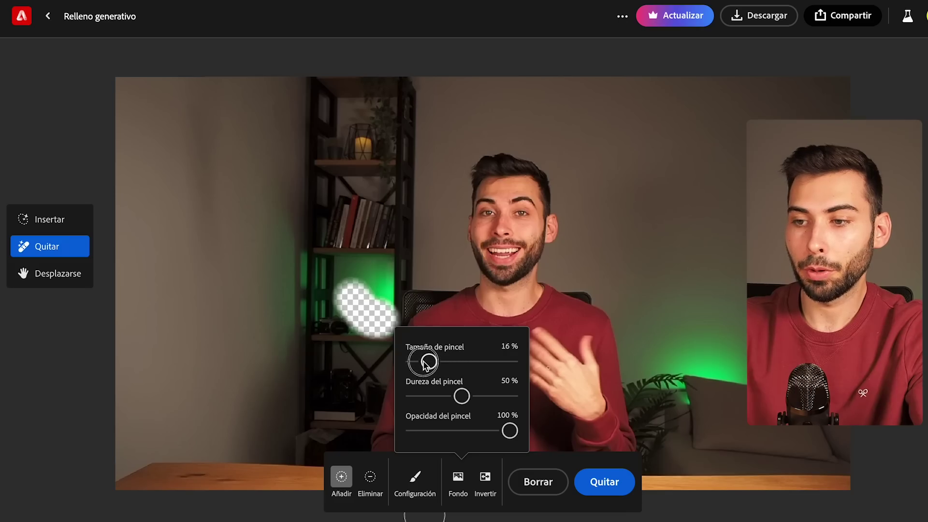
left_click(344, 327)
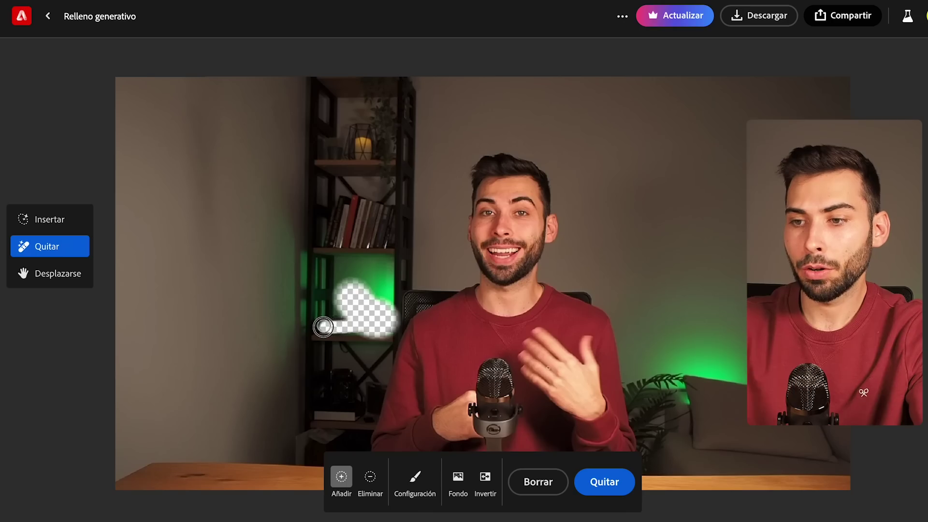
left_click_drag(342, 320, 371, 303)
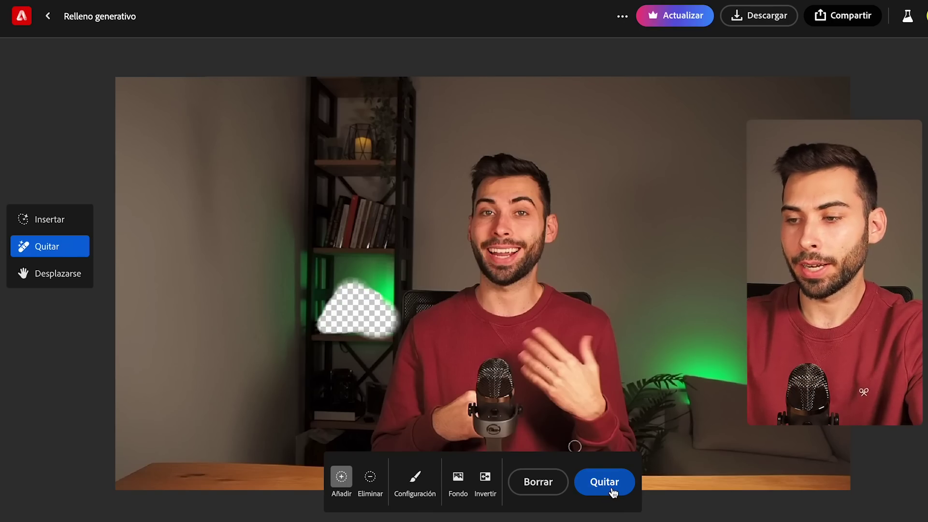
left_click(612, 489)
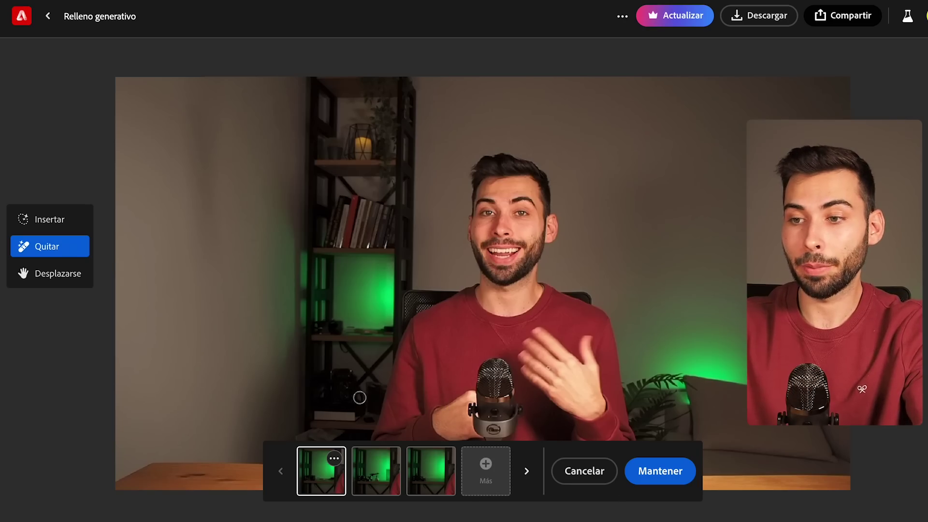
Compare the generated results for the green-lit shelf and keep the third one
left_click(378, 481)
left_click(439, 480)
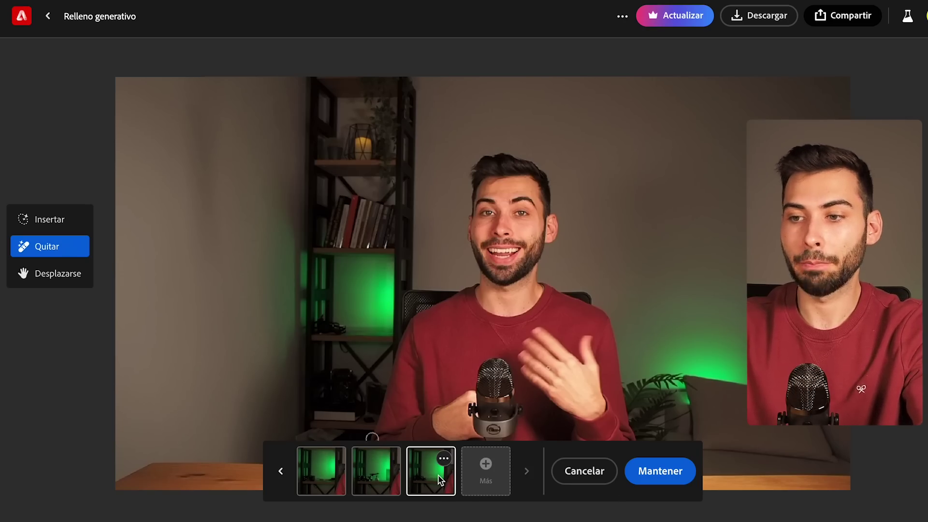
left_click(666, 475)
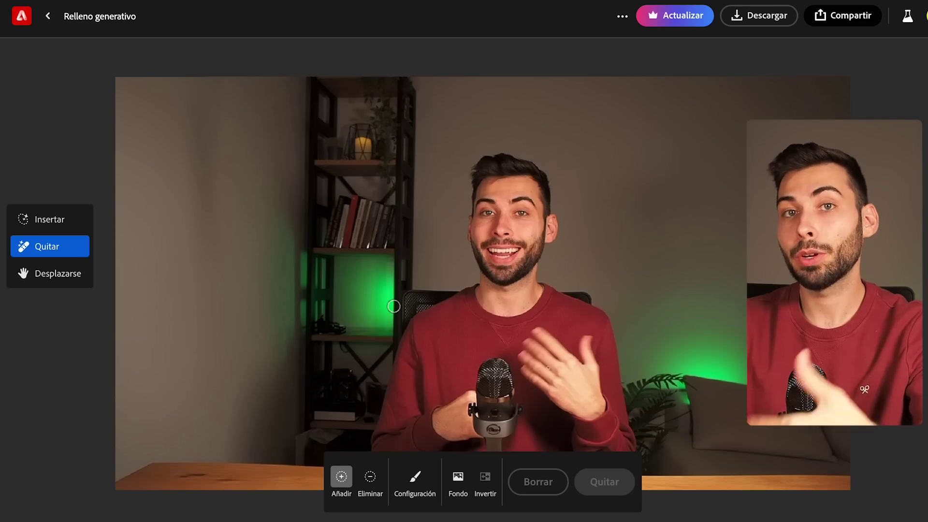
Mask a roughly square area on the empty left wall with the Insertar tool and generate a "Cuadro minimalista" there
left_click(40, 222)
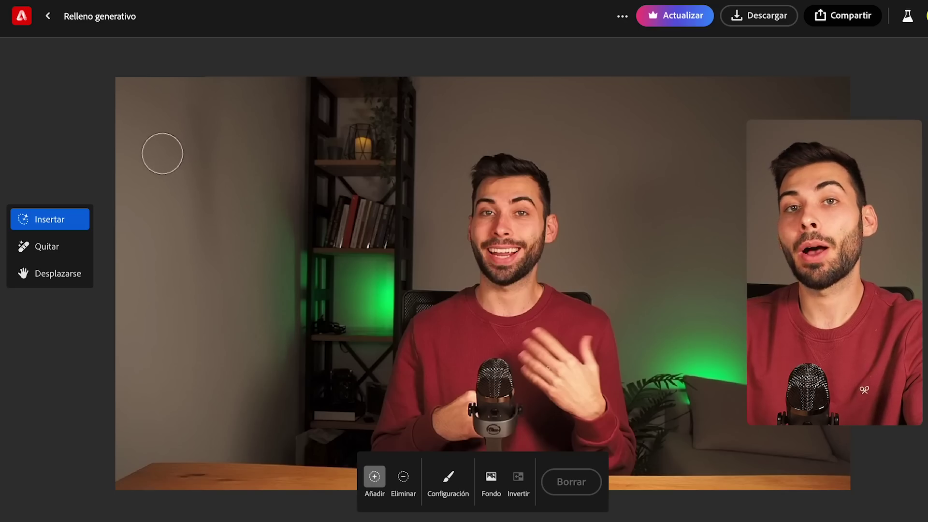
mouse_move(159, 152)
left_mouse_down()
mouse_move(236, 150)
mouse_move(243, 189)
mouse_move(170, 207)
left_mouse_up()
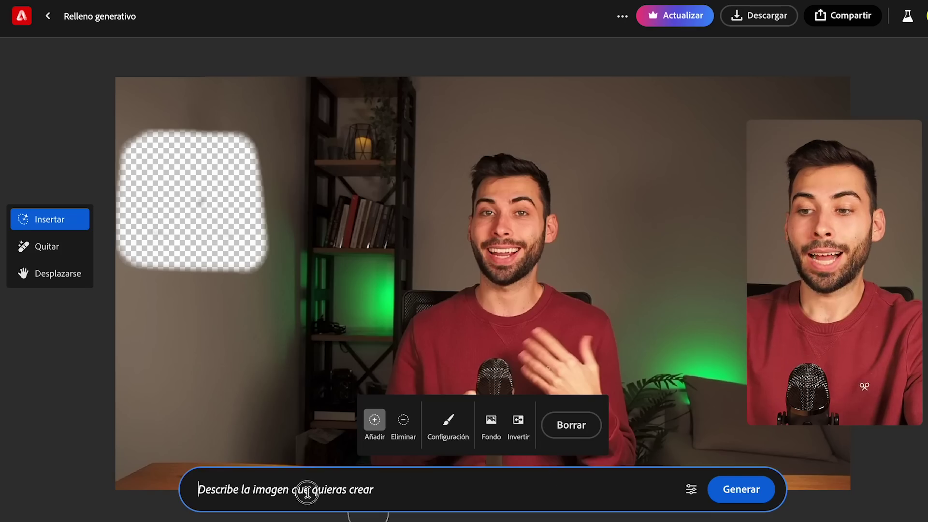
left_click(409, 493)
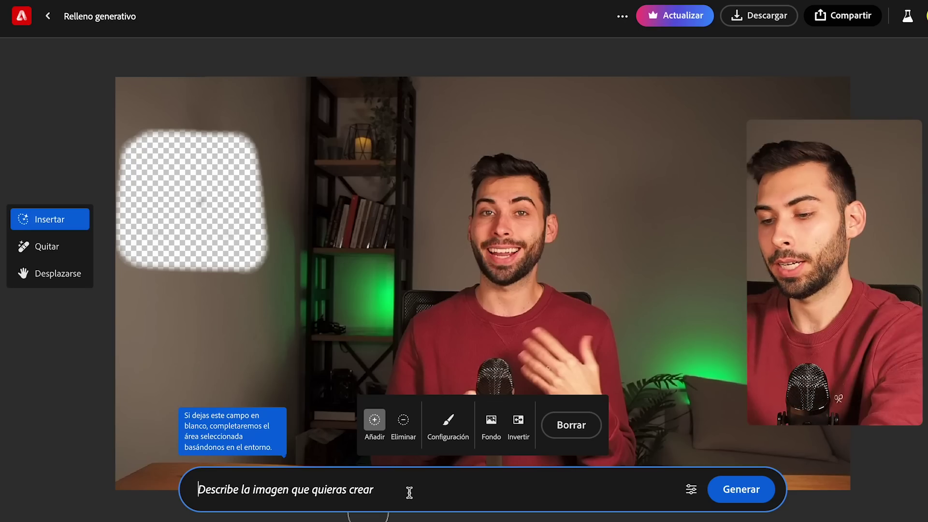
type("Cuadro minimalista")
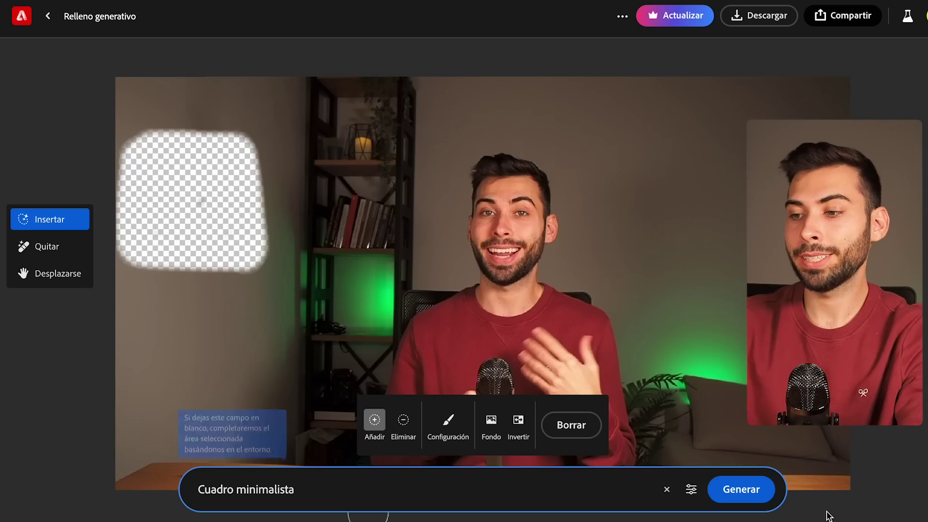
left_click(751, 495)
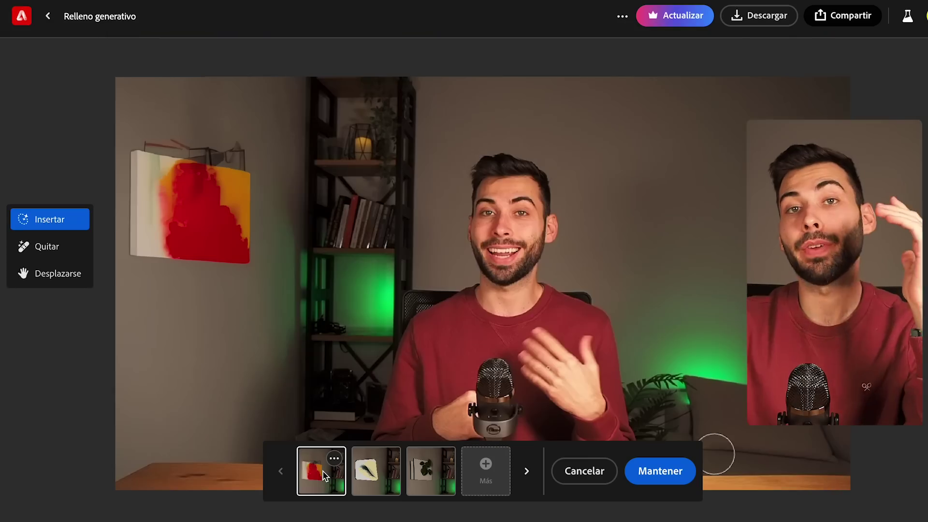
Compare the generated wall paintings, generate more variants, and keep the colourful abstract canvas, the first of the new batch
left_click(373, 484)
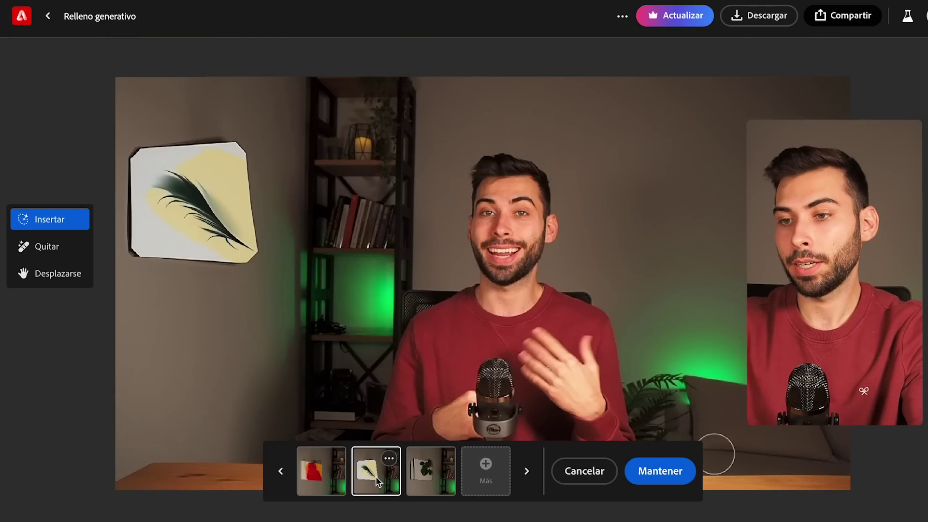
left_click(446, 482)
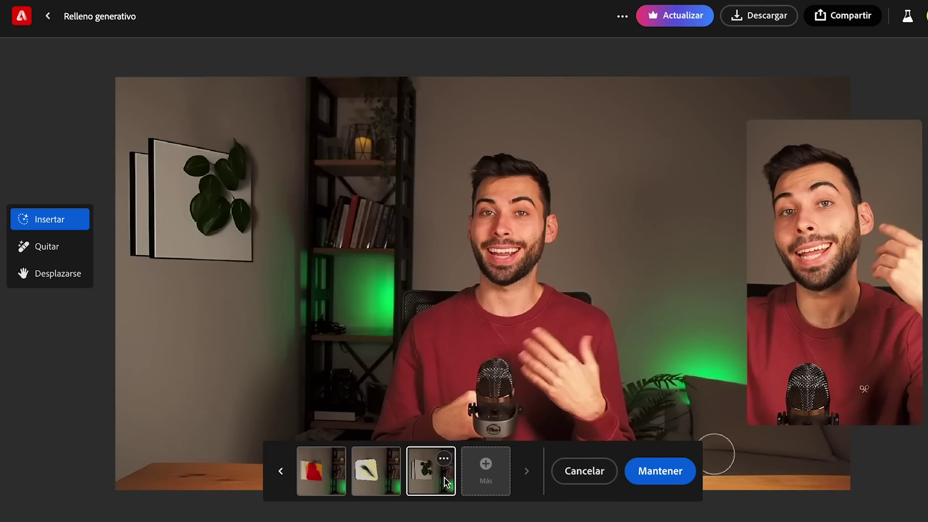
left_click(492, 476)
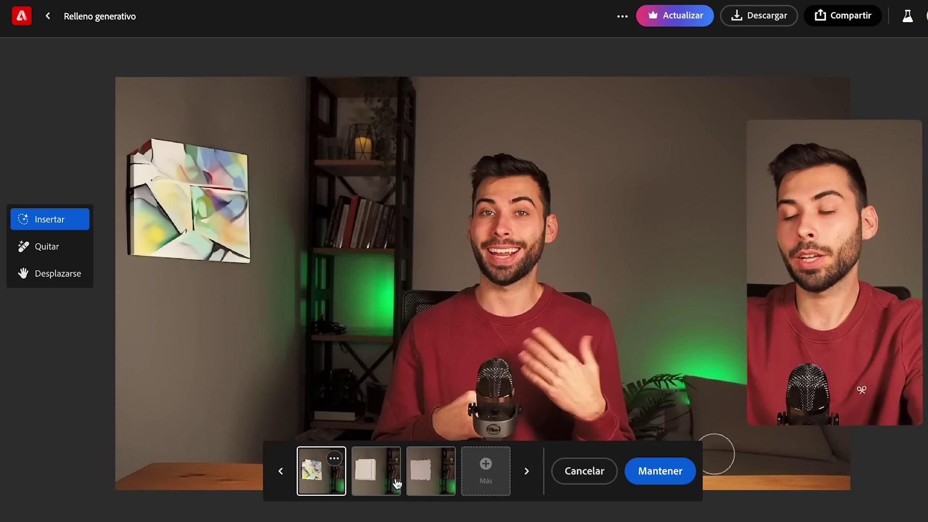
left_click(382, 480)
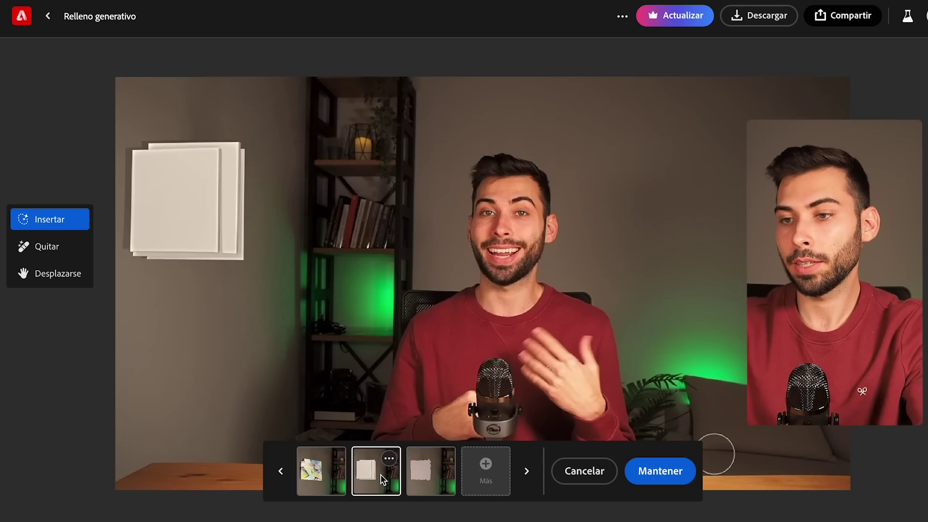
left_click(429, 481)
left_click(324, 480)
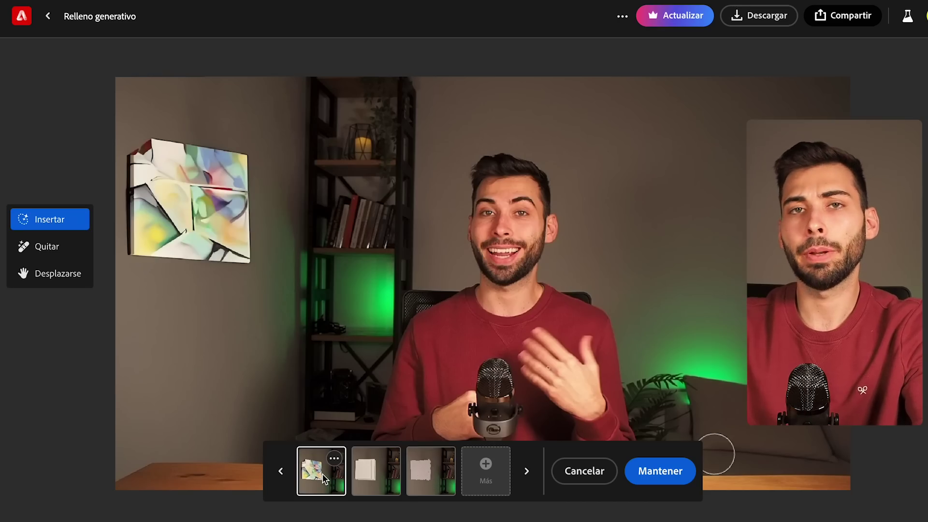
left_click(669, 480)
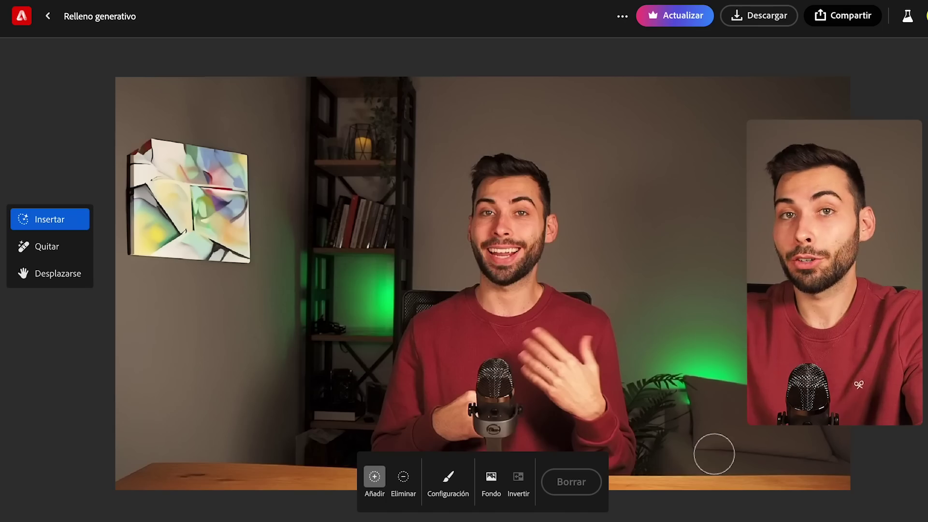
Mask a small upright area on the left end of the table and generate an "objeto de decoración para la mesa" there
left_click_drag(217, 470, 217, 439)
left_click(257, 497)
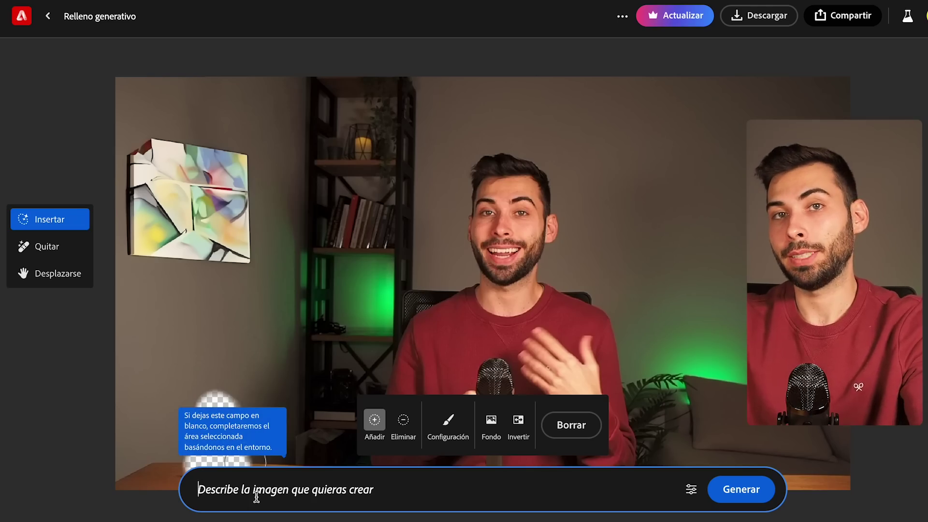
left_click(257, 497)
type("objeto de decoración para la mesa")
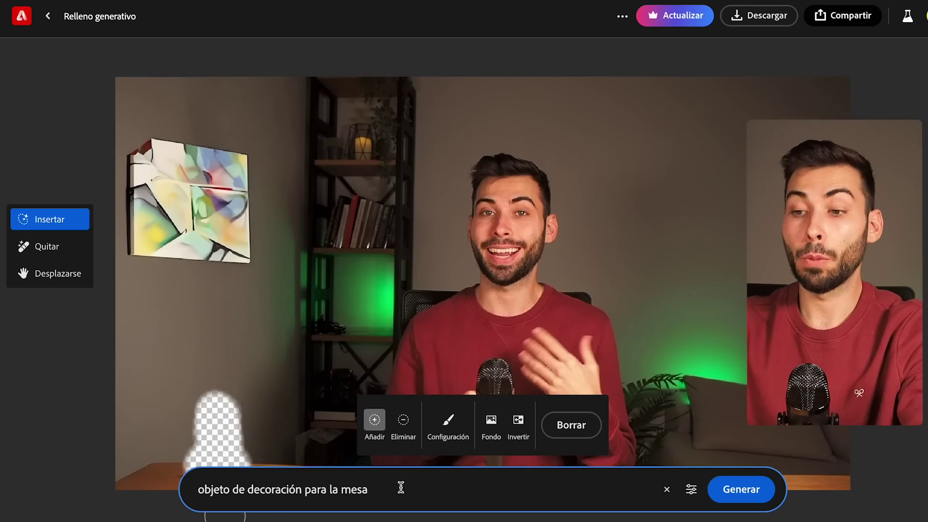
left_click(762, 495)
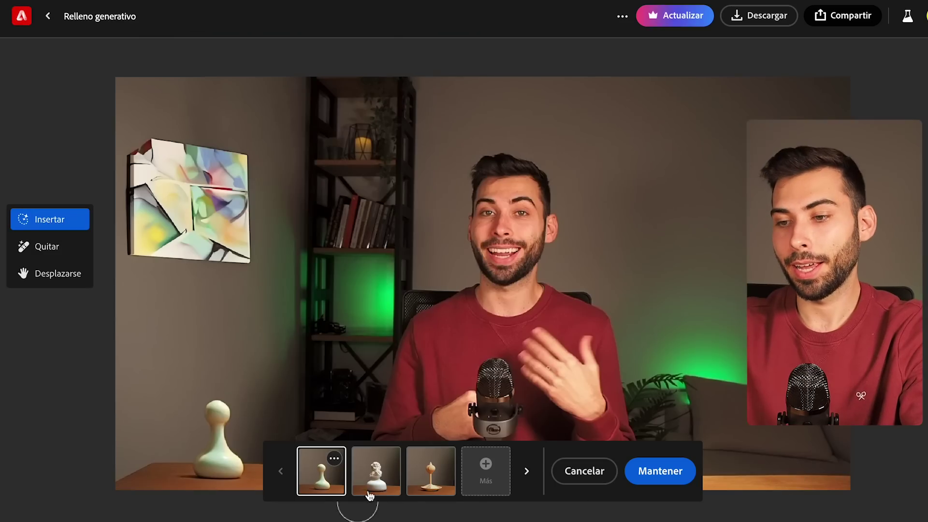
Compare the generated table ornaments and discard all of them
left_click(385, 477)
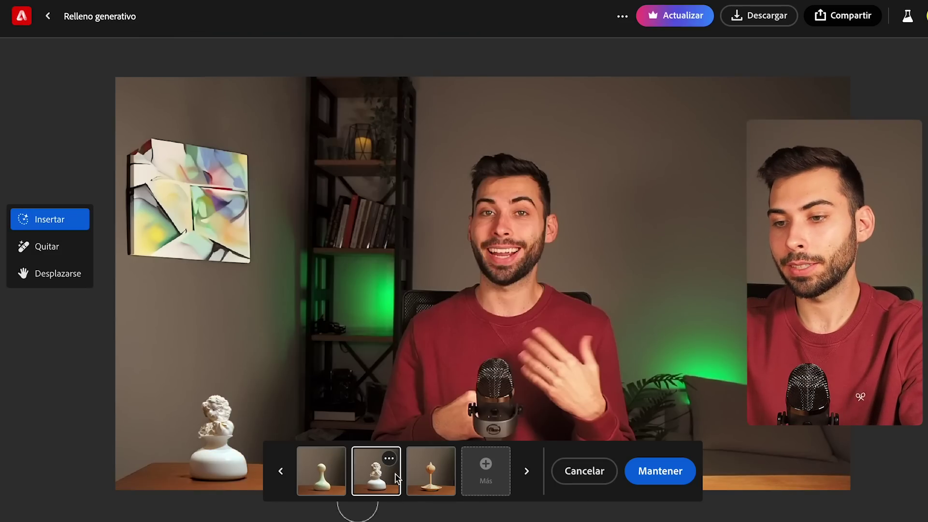
left_click(444, 483)
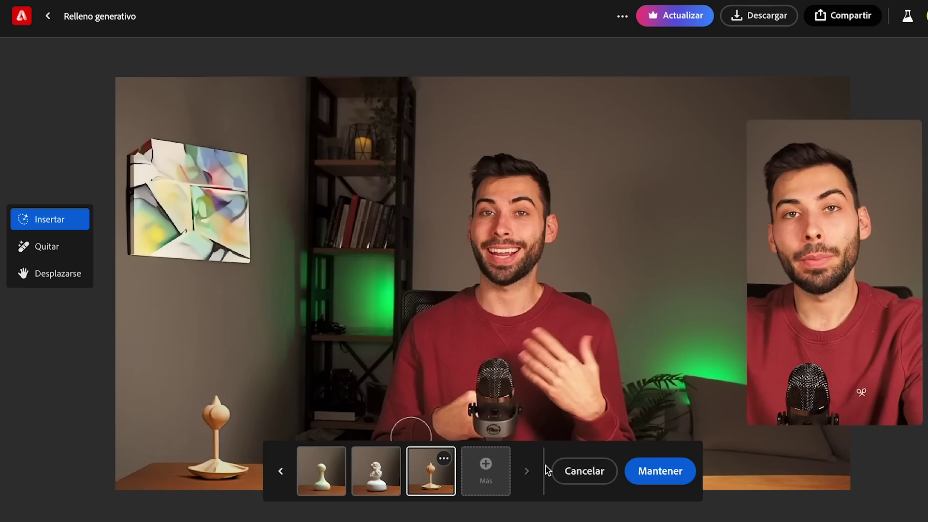
left_click(591, 481)
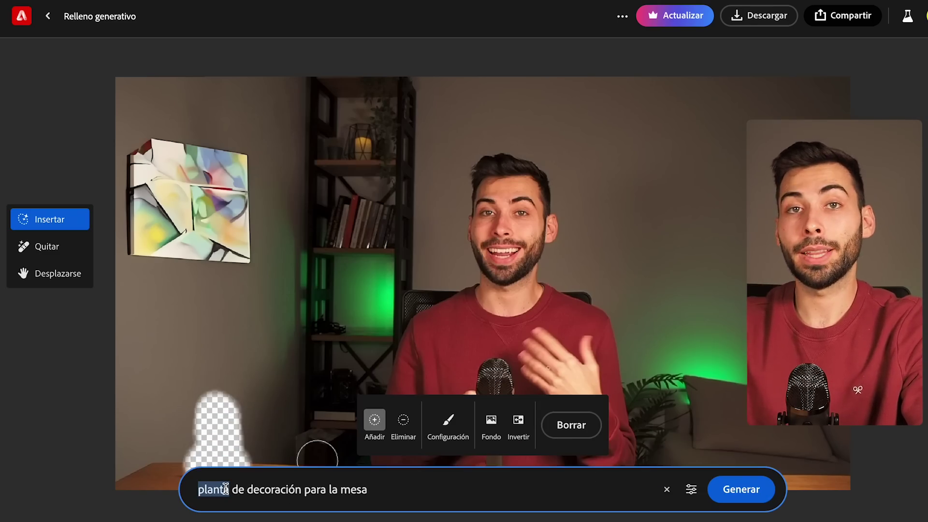
Generate a "planta de decoración para la mesa" in the masked table area instead, compare the variants, and keep the second one
left_click(751, 493)
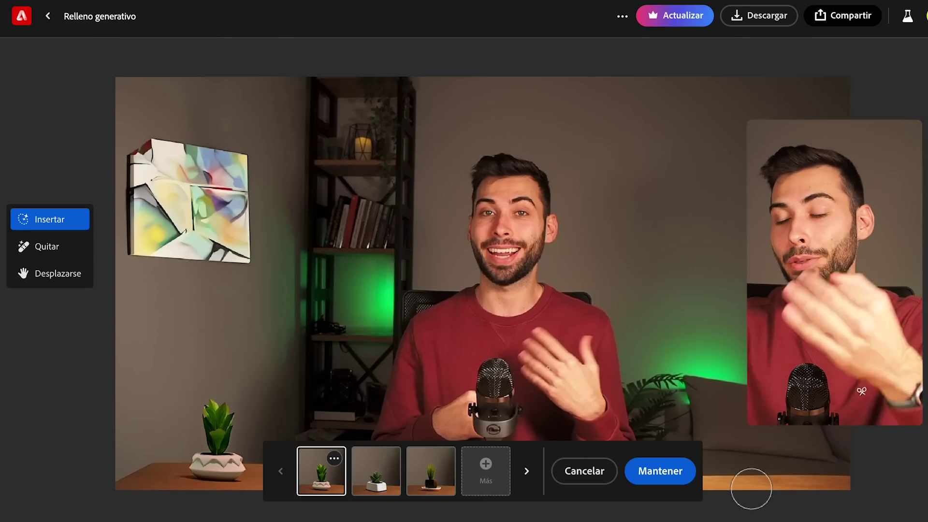
left_click(382, 479)
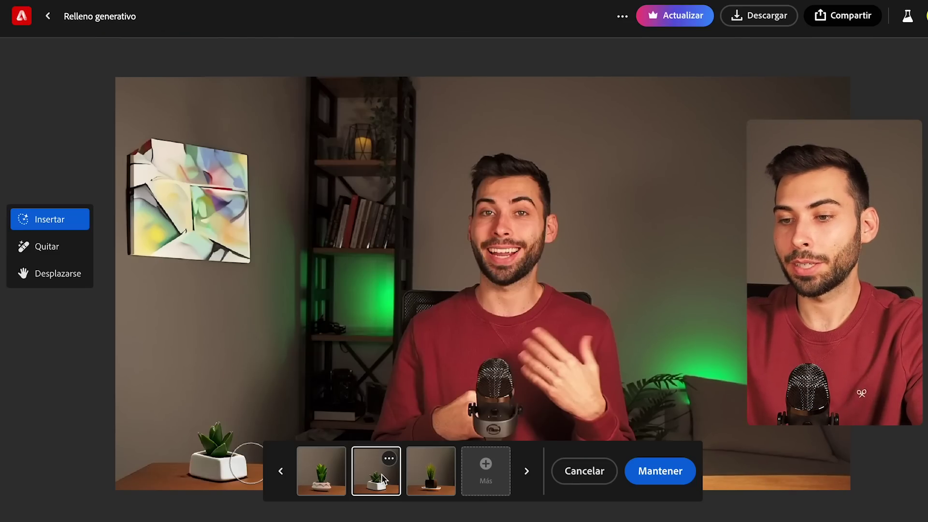
left_click(444, 471)
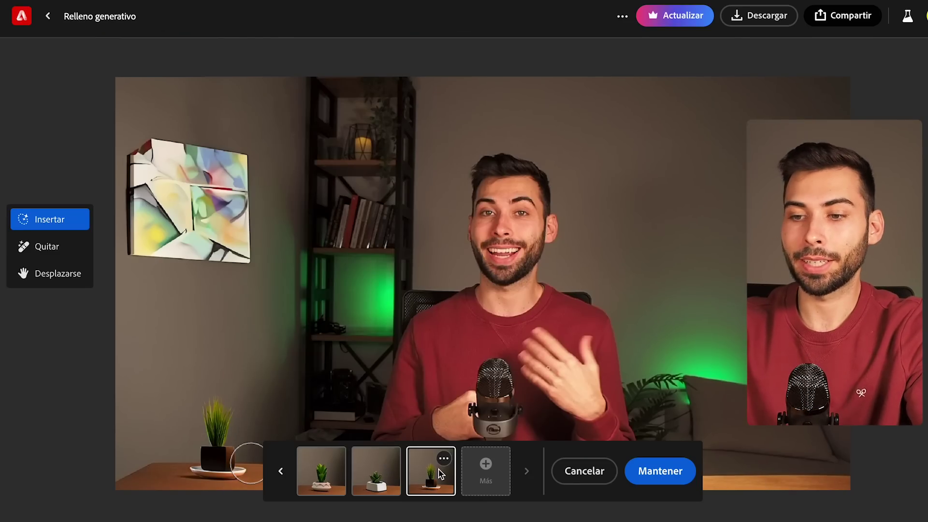
left_click(384, 484)
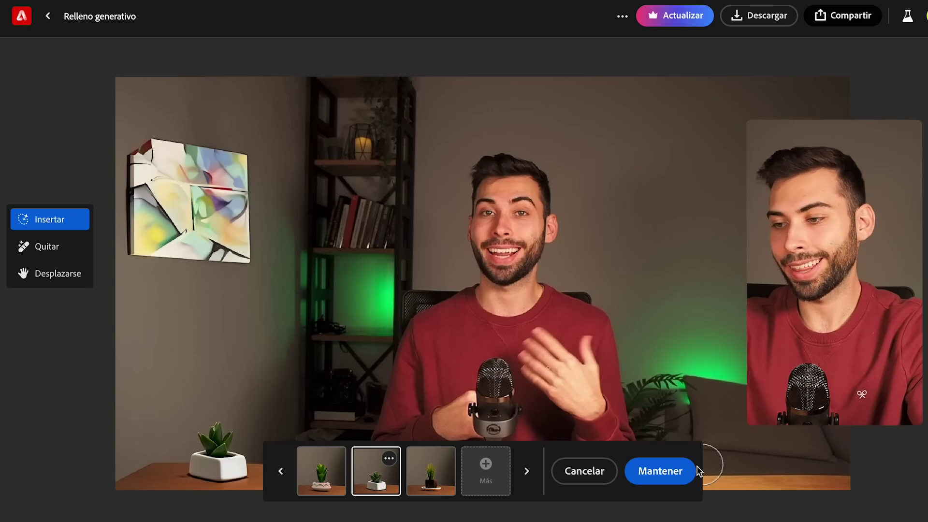
left_click(666, 475)
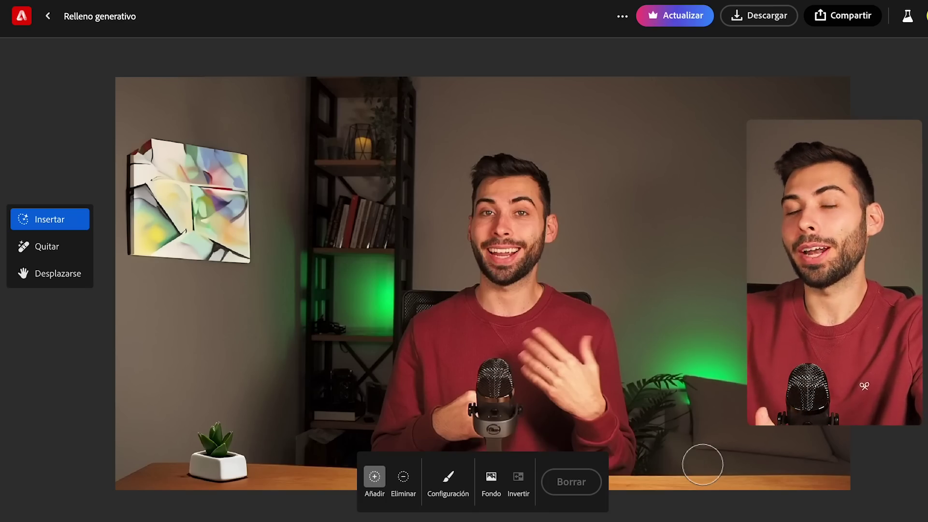
Mask a large rectangular area on the empty right wall, generate a "ventana con vistas a la playa" there, and keep the second result
mouse_move(648, 137)
left_mouse_down()
mouse_move(654, 244)
mouse_move(695, 247)
left_mouse_up()
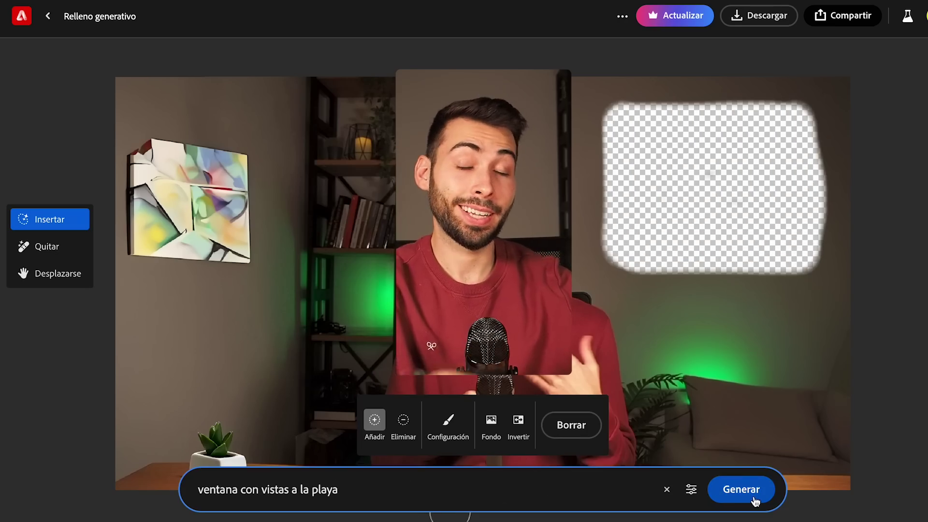
left_click(741, 489)
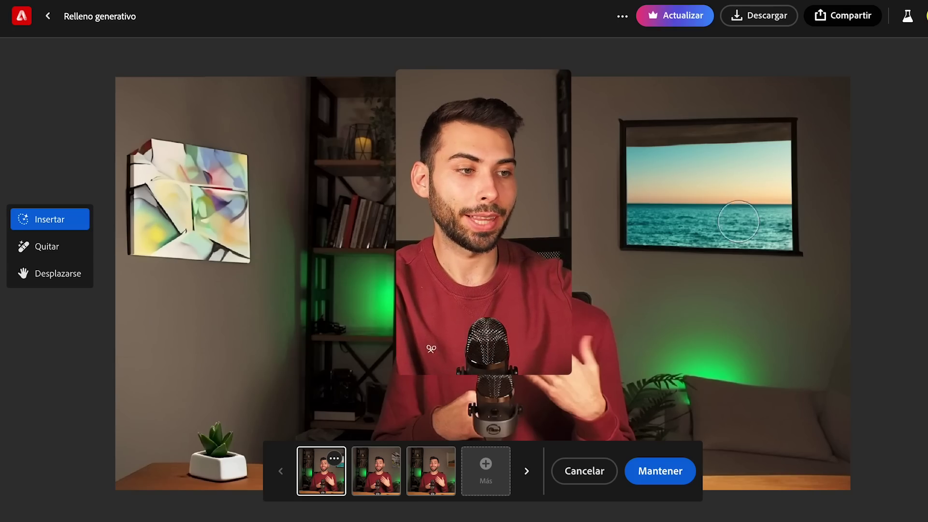
left_click(383, 480)
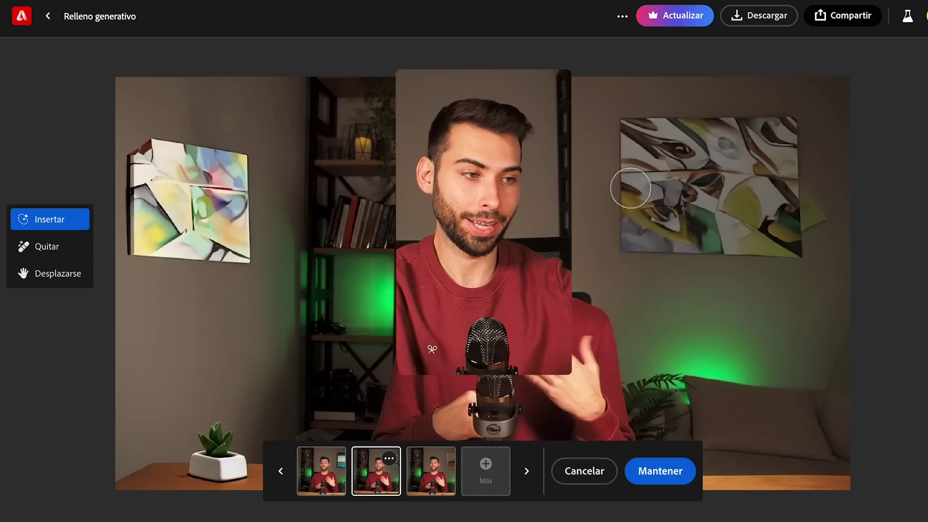
left_click(431, 471)
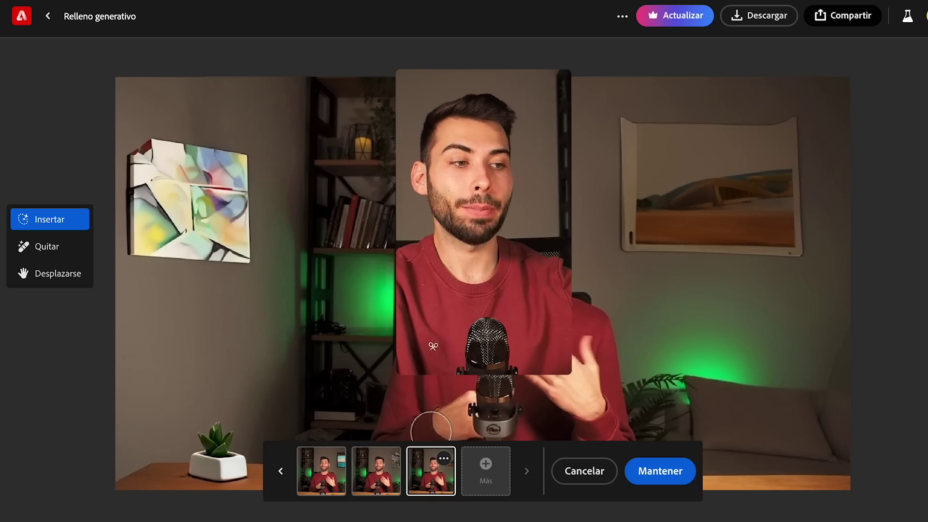
left_click(378, 480)
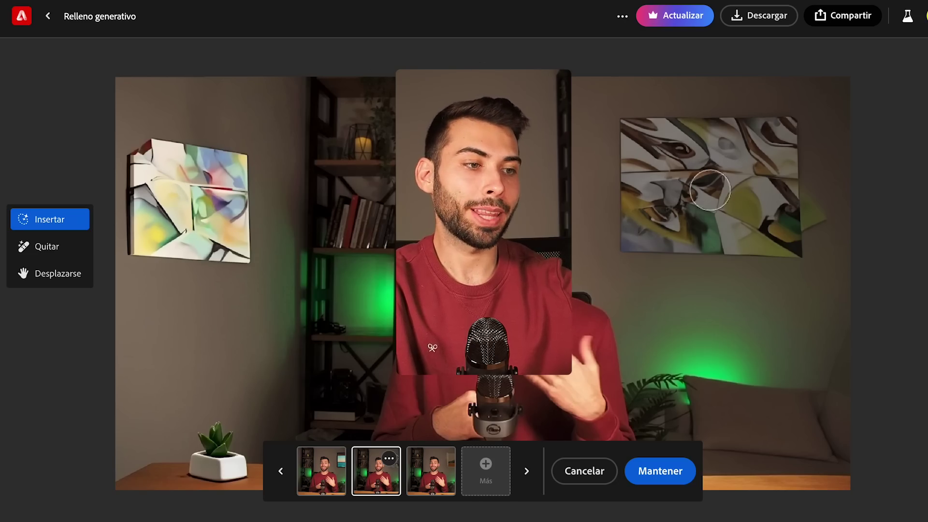
left_click(667, 476)
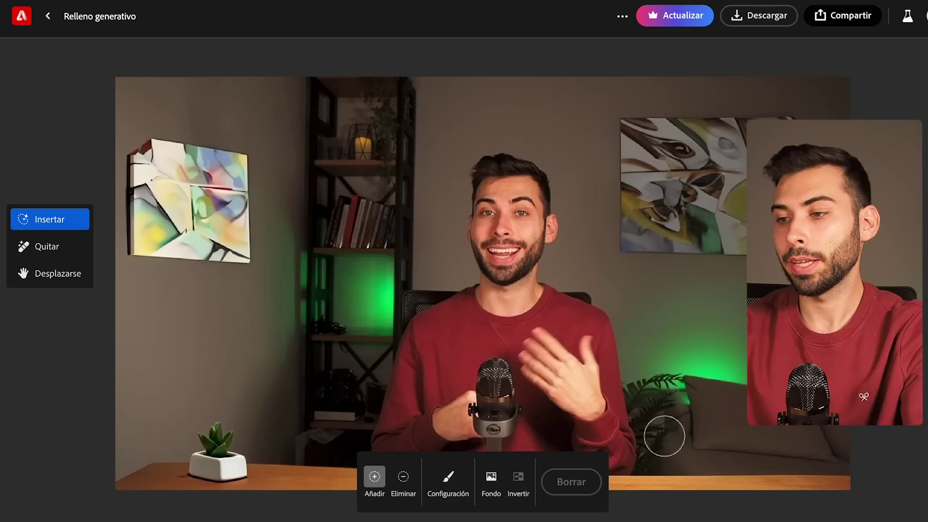
Mask a boat-sized area on the green-lit shelf, generate a "Barco velero de decoración", compare the variants, and keep the first one
left_click_drag(339, 317, 342, 311)
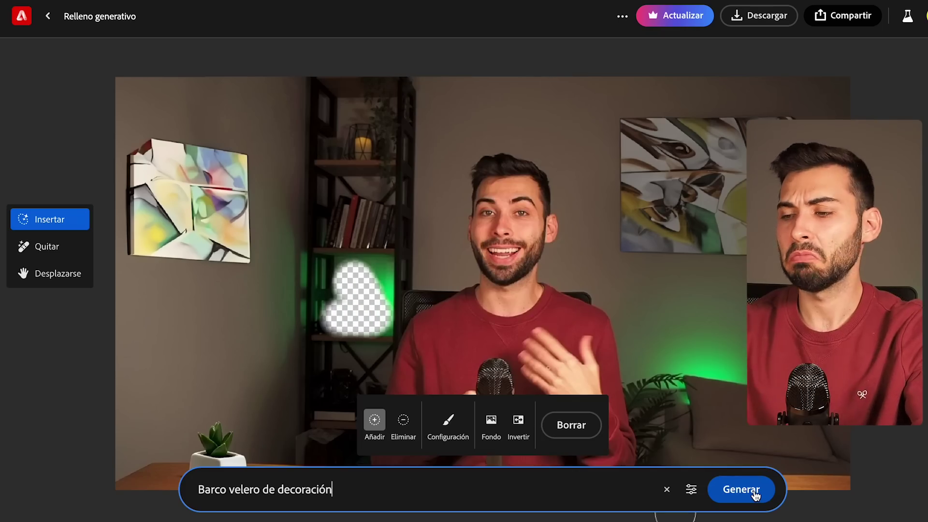
left_click(741, 490)
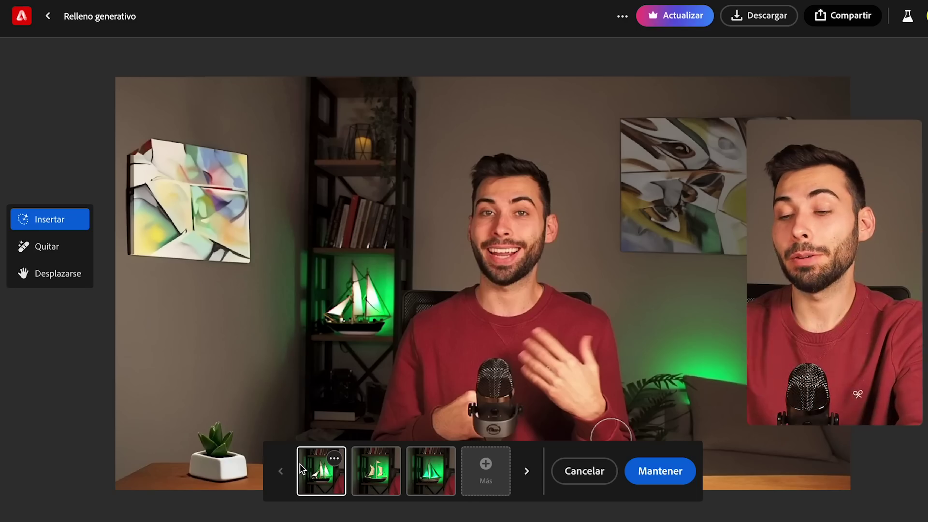
left_click(380, 478)
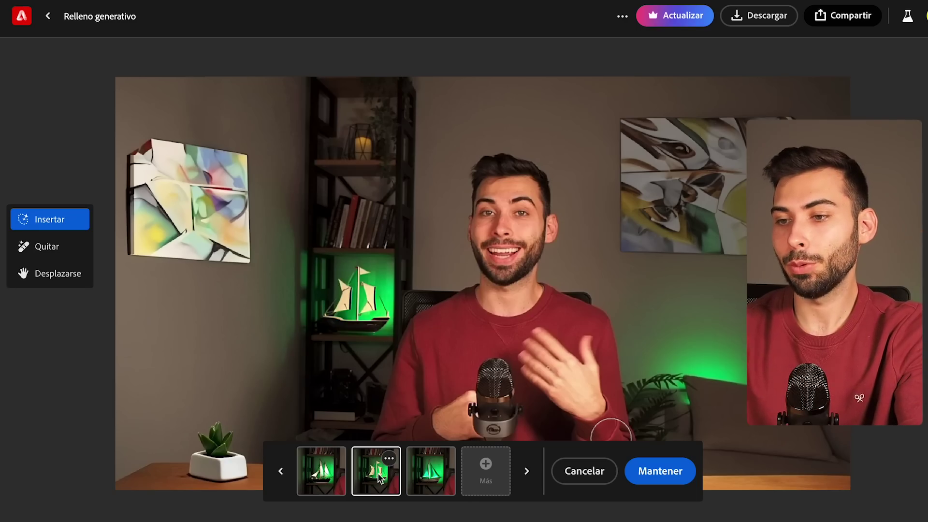
left_click(437, 474)
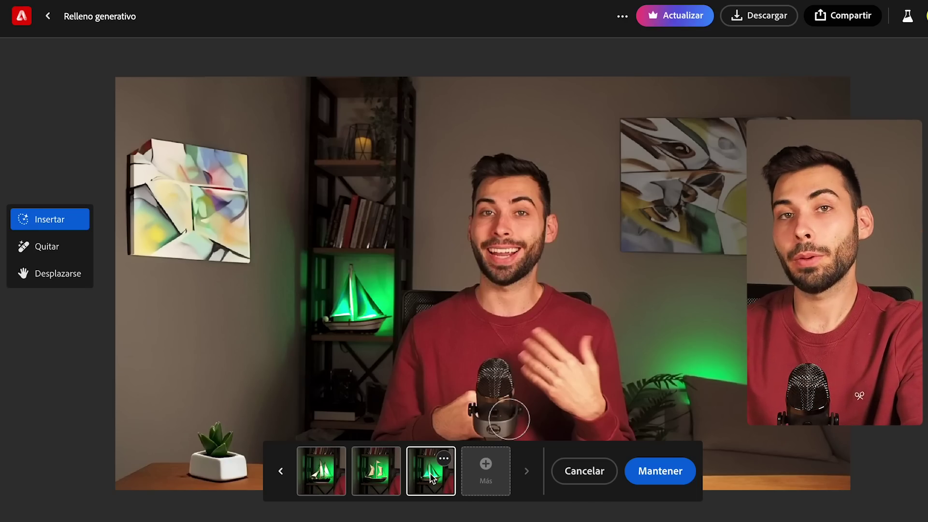
left_click(323, 476)
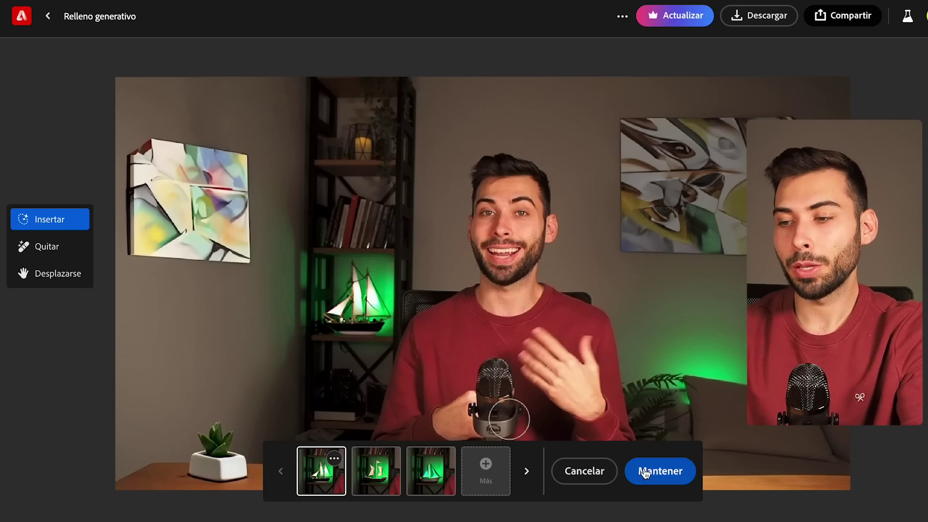
left_click(669, 476)
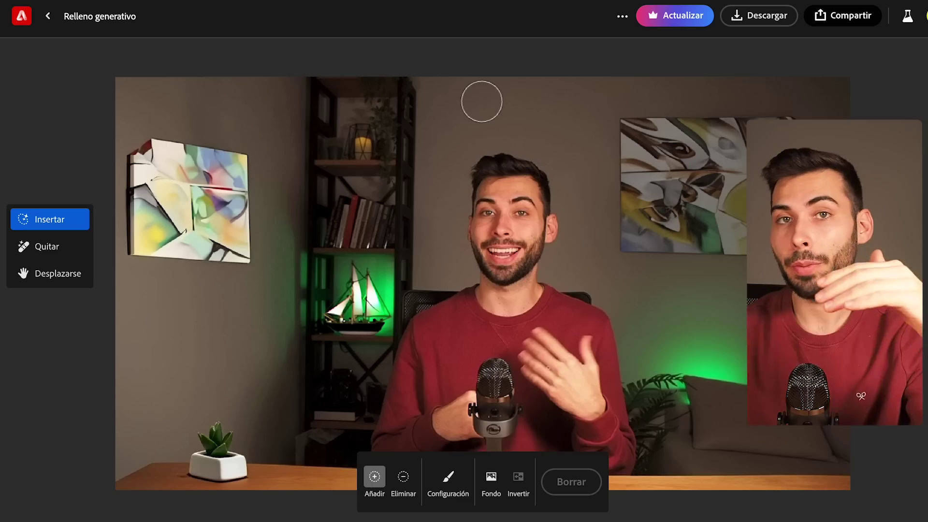
Download the image edited with generative fill
left_click(761, 16)
left_click(626, 428)
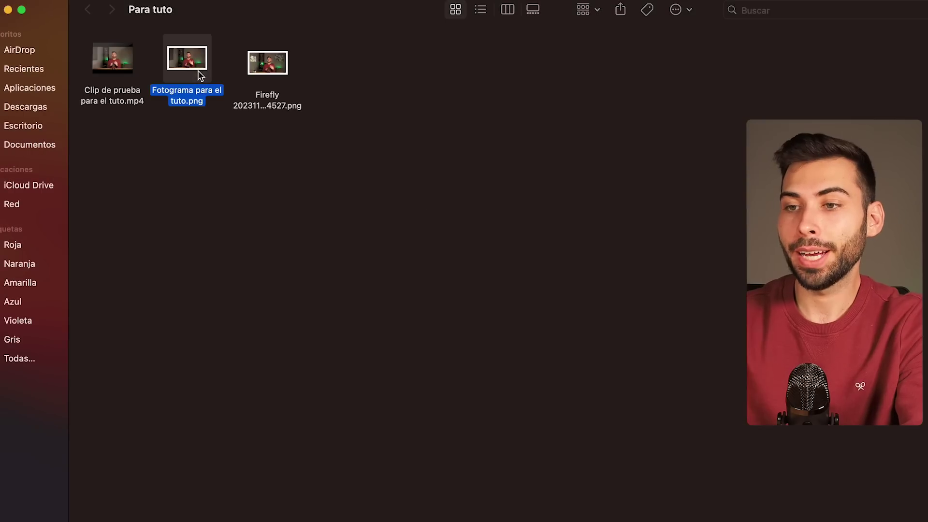
Open "Fotograma para el tuto.png" in Photopea and crop outward beyond all sides, enlarging the canvas to about 3896 × 2647 px
left_click_drag(200, 75, 404, 236)
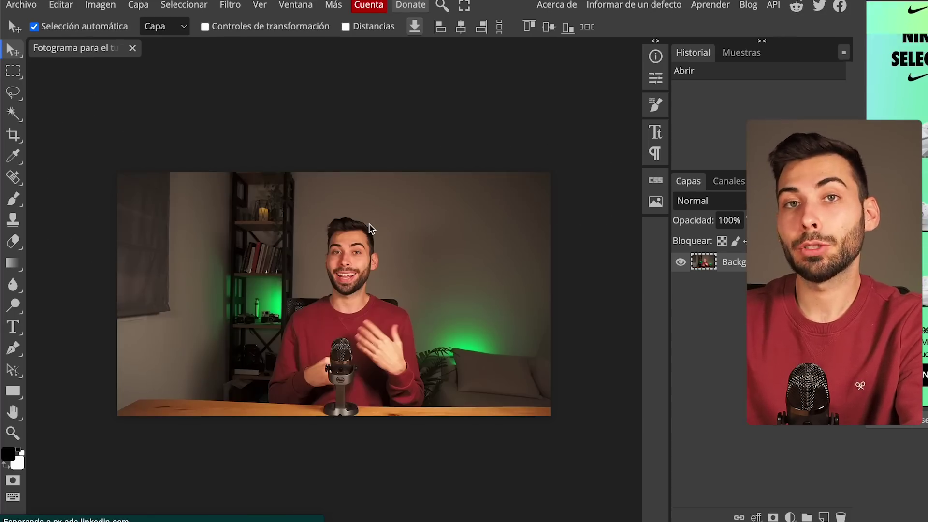
scroll(369, 224, "down", 5)
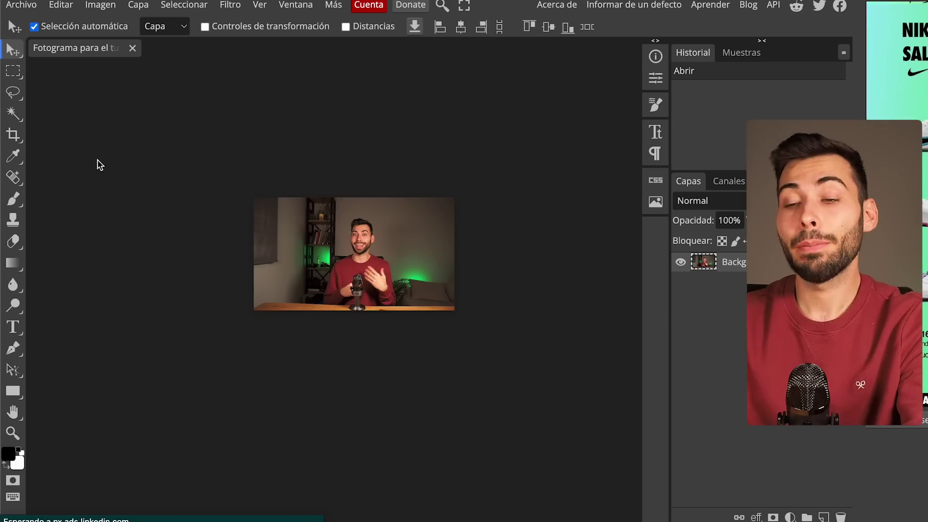
left_click(14, 136)
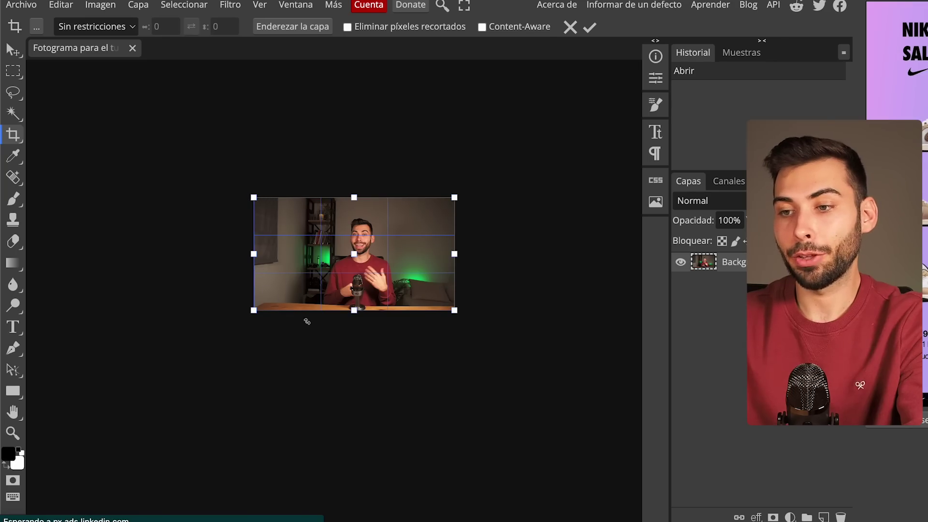
left_click(254, 197)
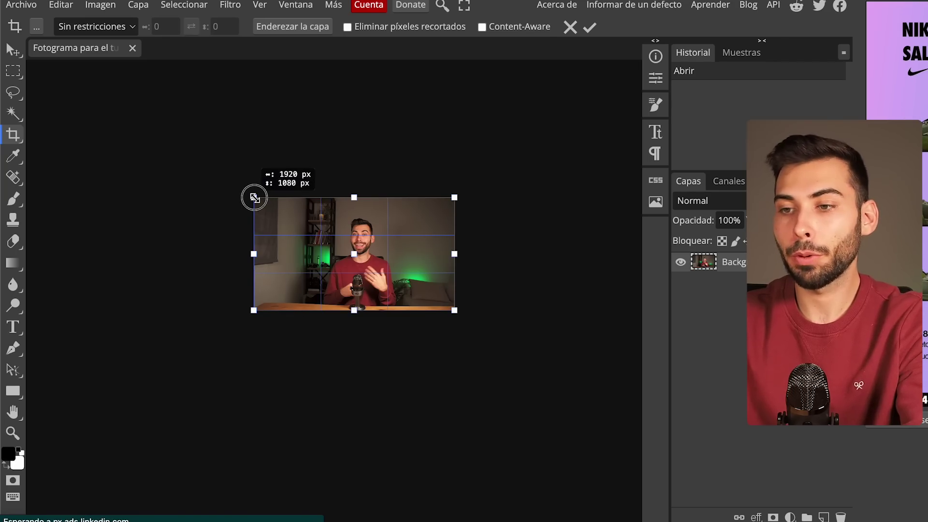
left_click_drag(255, 198, 153, 120)
left_click_drag(454, 310, 560, 396)
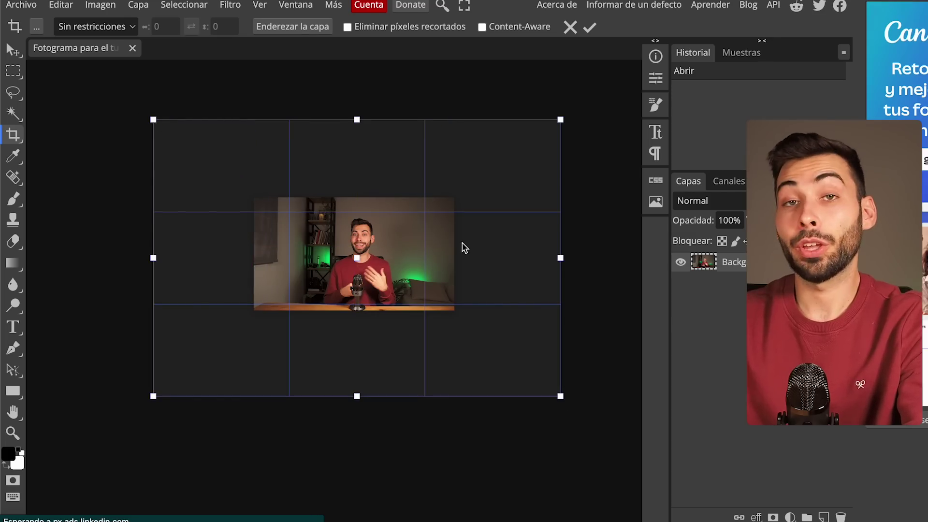
left_click(592, 30)
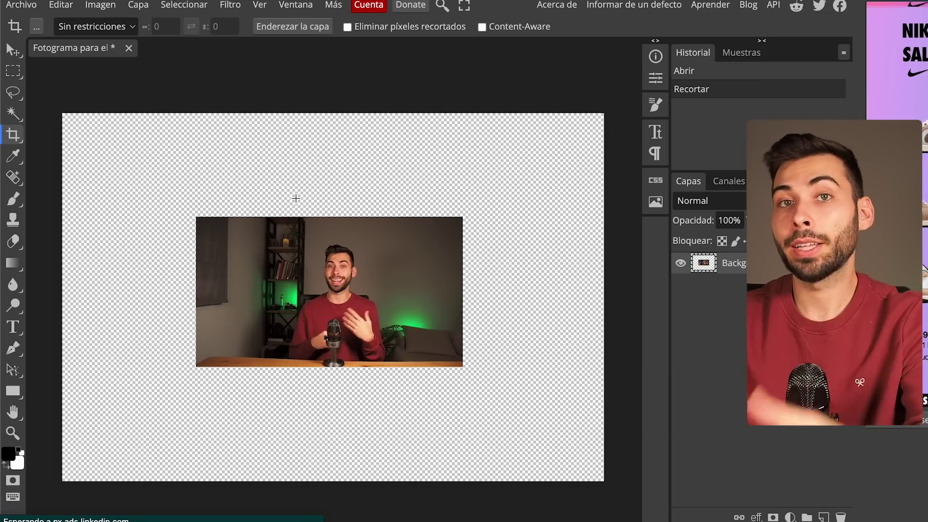
Export the enlarged image as a PNG at 100% quality
left_click(32, 9)
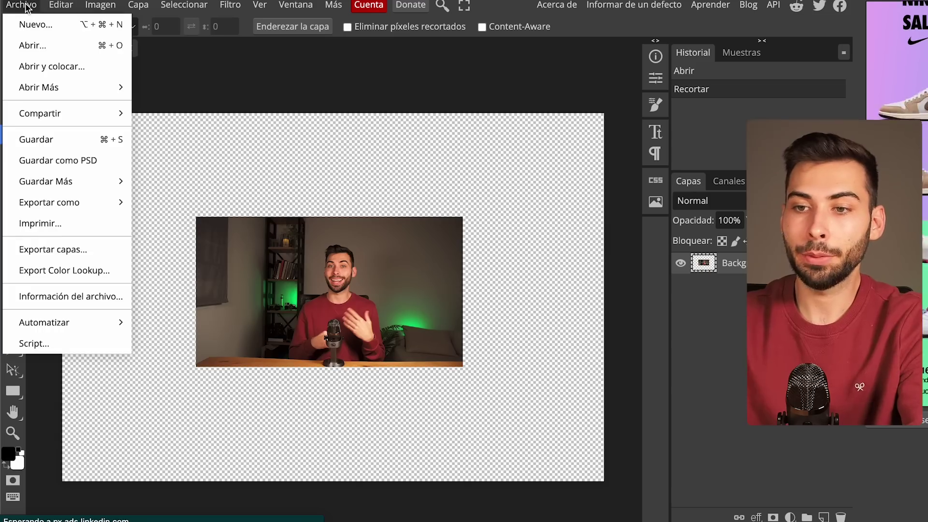
mouse_move(97, 203)
left_click(182, 204)
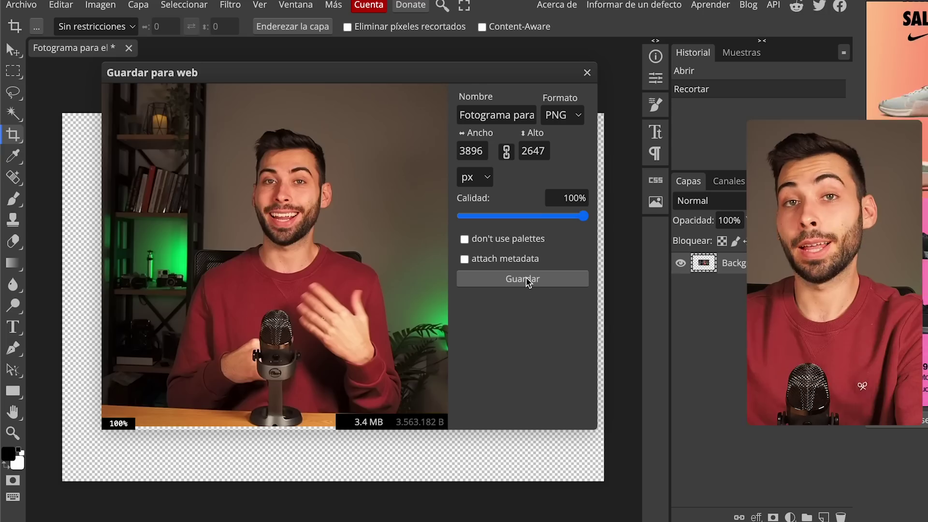
left_click(526, 277)
Switch to Adobe Firefly, leave the current edit, and load the exported PNG into generative fill
mouse_move(779, 30)
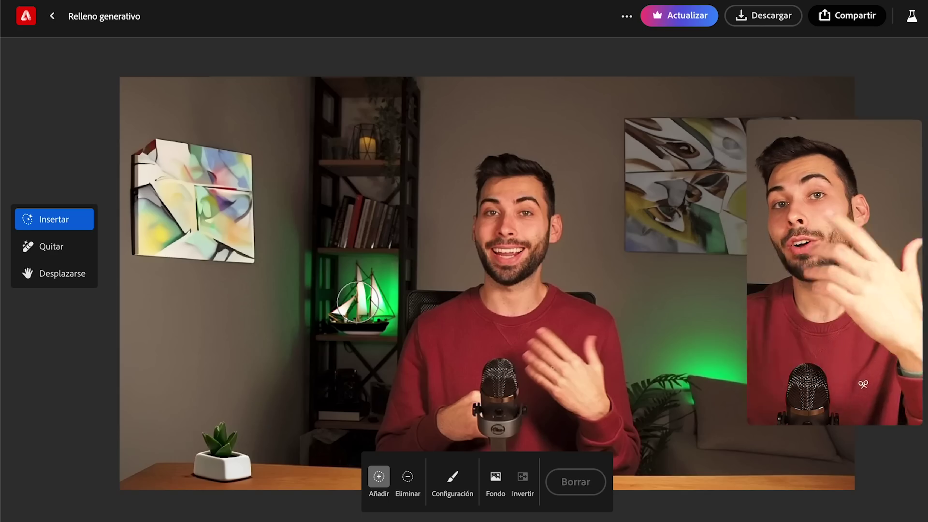
left_click(52, 16)
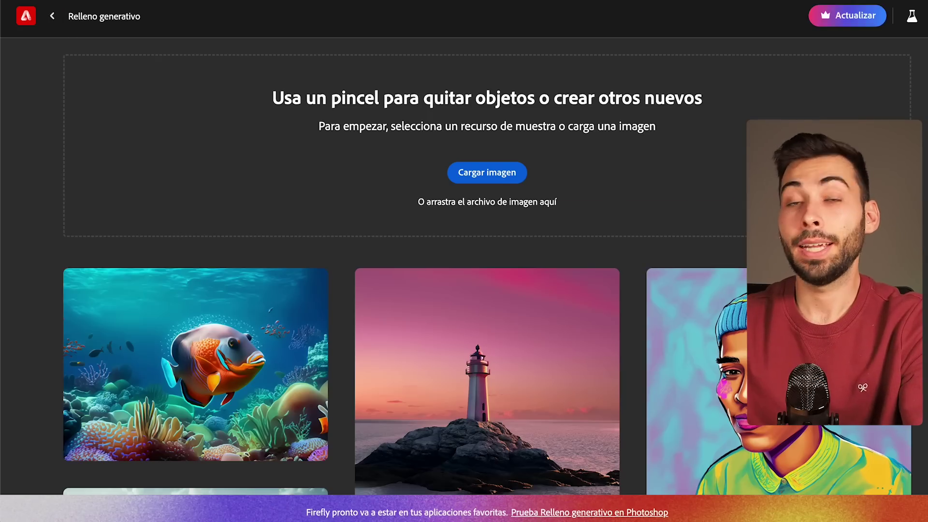
left_click_drag(831, 33, 343, 111)
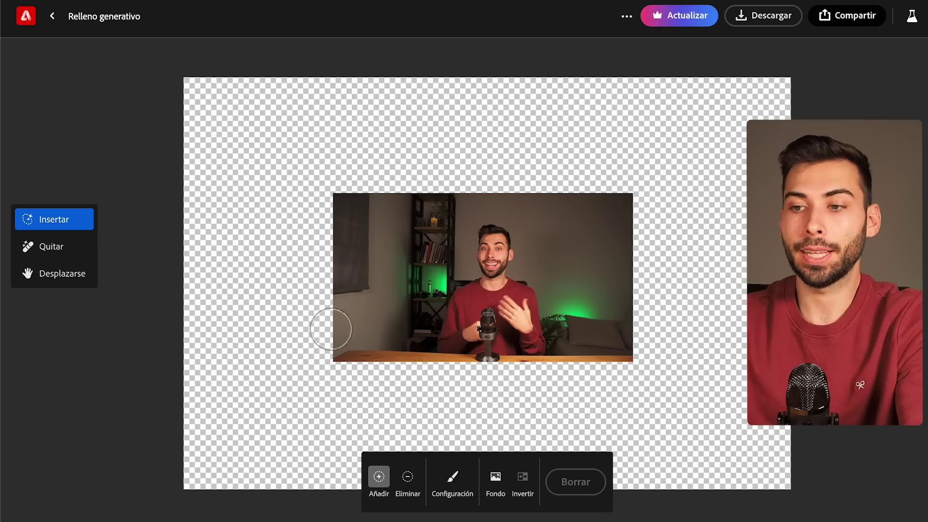
Brush over all four edges of the still, then generate a "Despacho futurista minimalista" in the empty area around it
left_click_drag(319, 401, 320, 227)
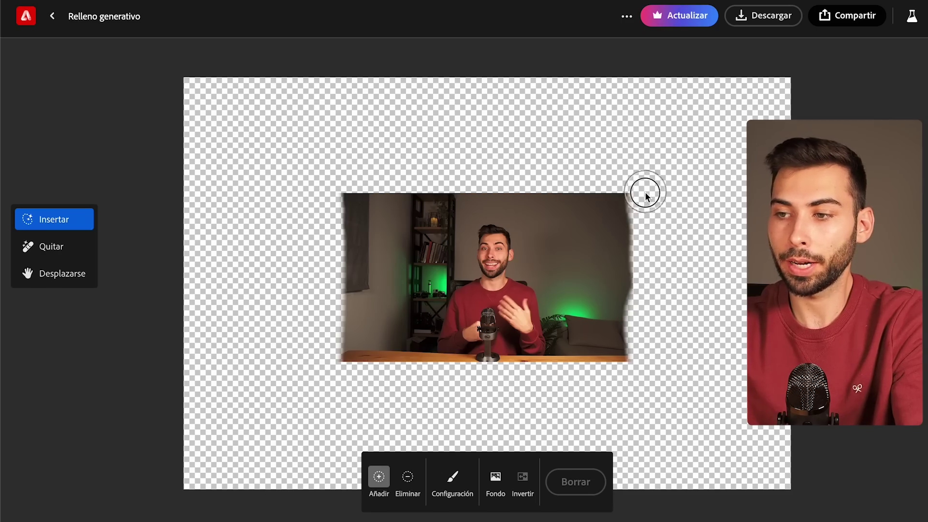
mouse_move(647, 251)
left_mouse_down()
mouse_move(655, 340)
mouse_move(701, 423)
left_mouse_up()
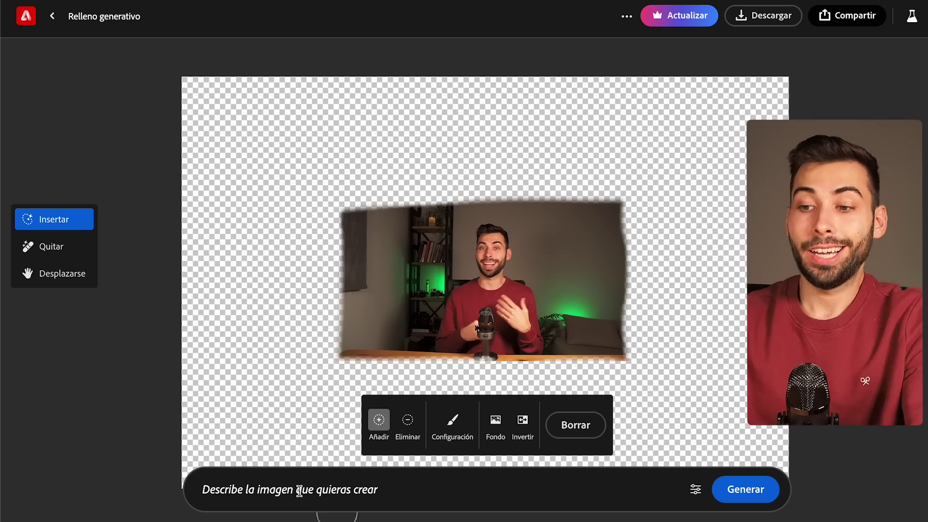
left_click(300, 491)
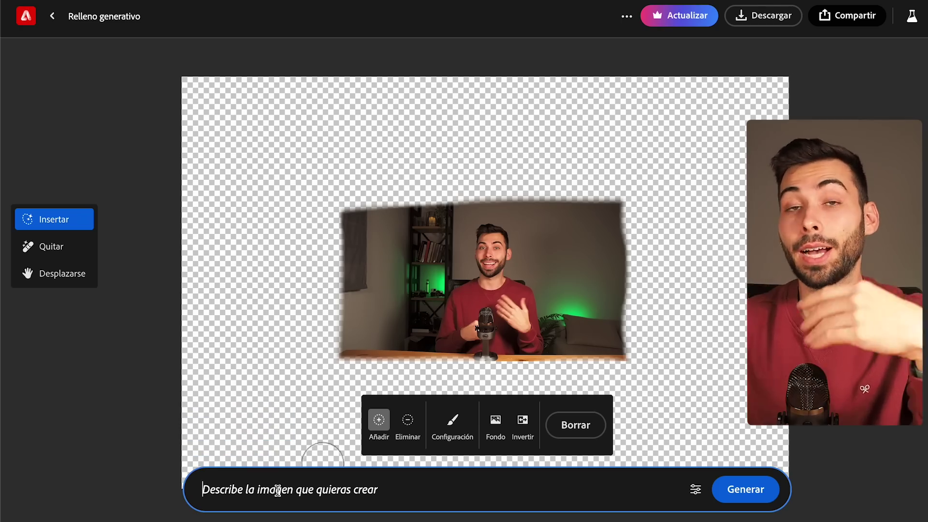
type("Despacho futurista minimalista")
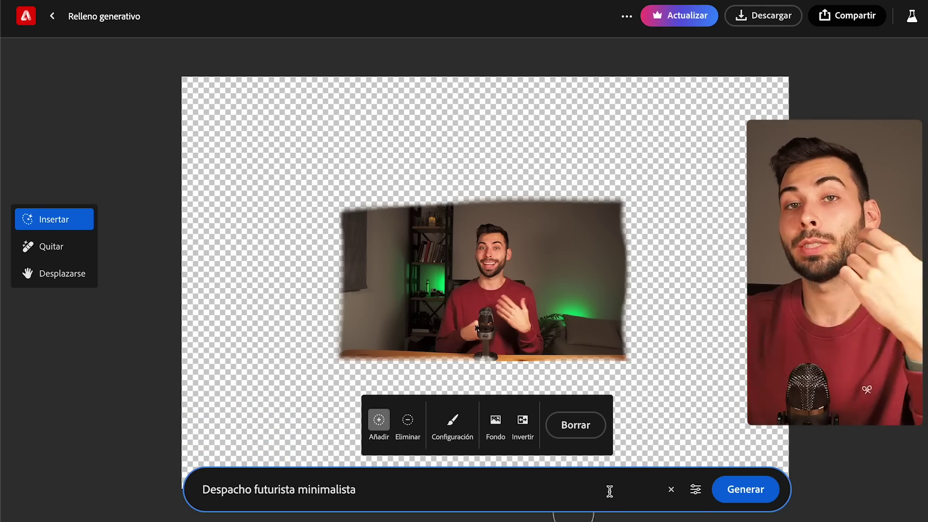
left_click(747, 499)
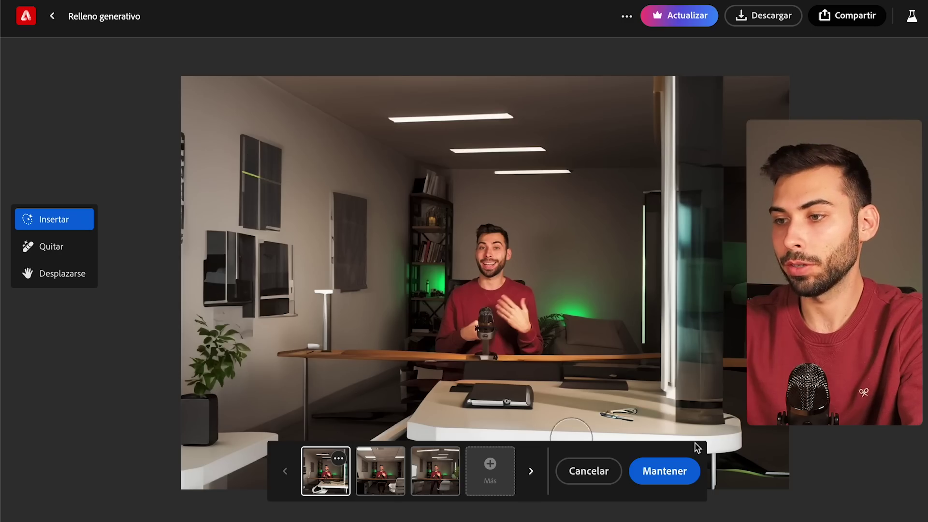
Compare the three generated office variants, keep the first one, and download the image
left_click(381, 478)
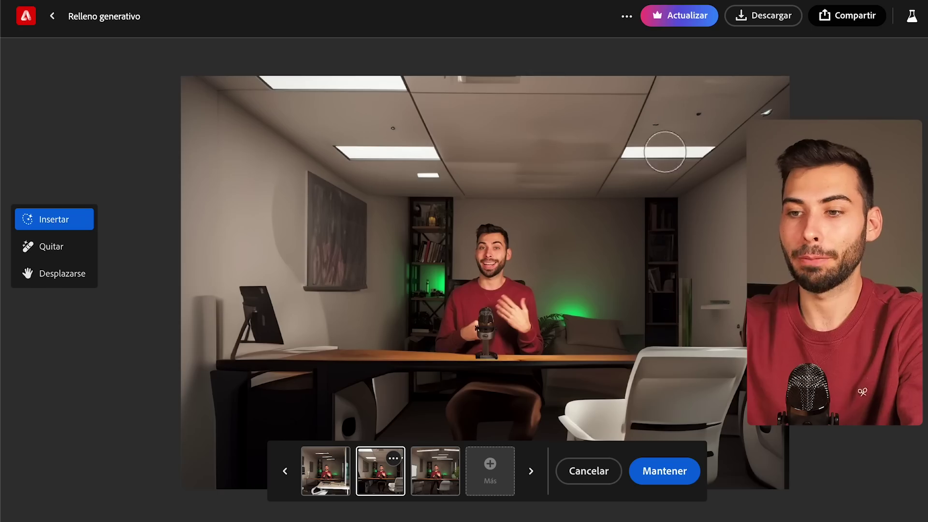
left_click(440, 478)
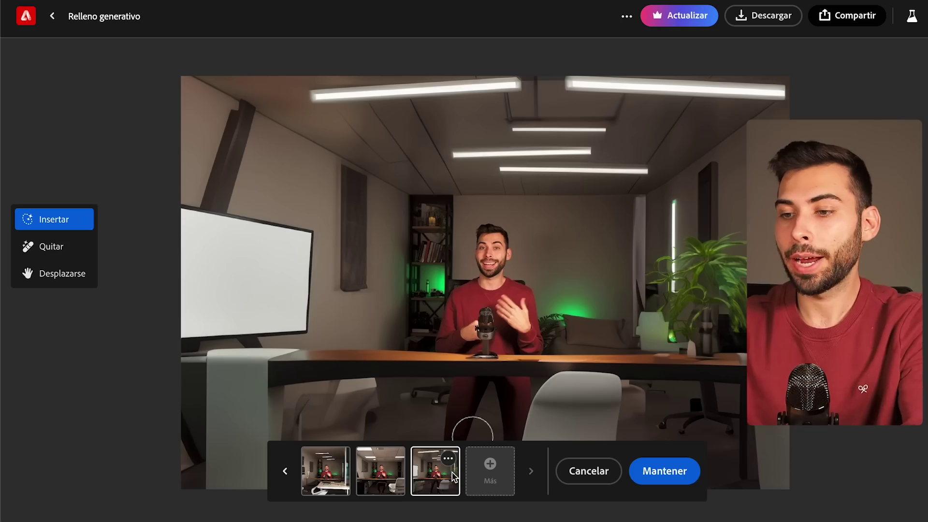
left_click(329, 482)
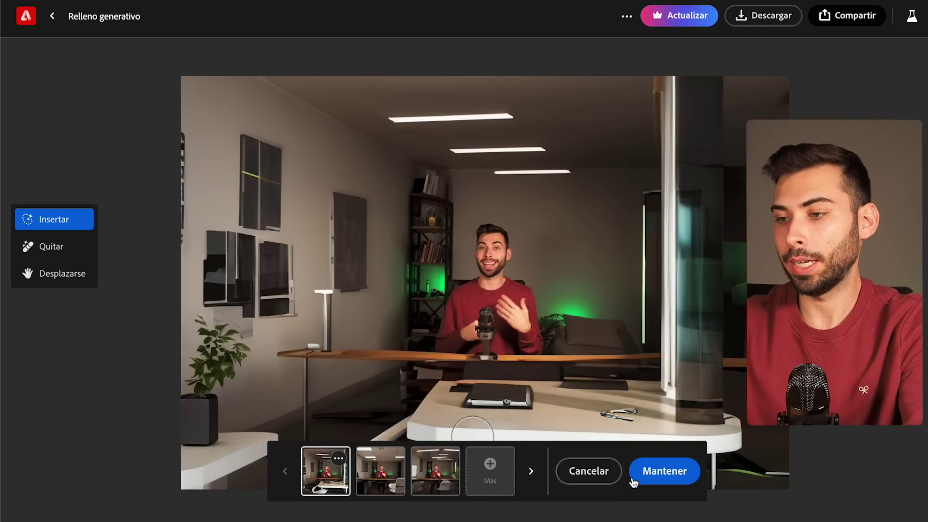
left_click(676, 479)
left_click(769, 17)
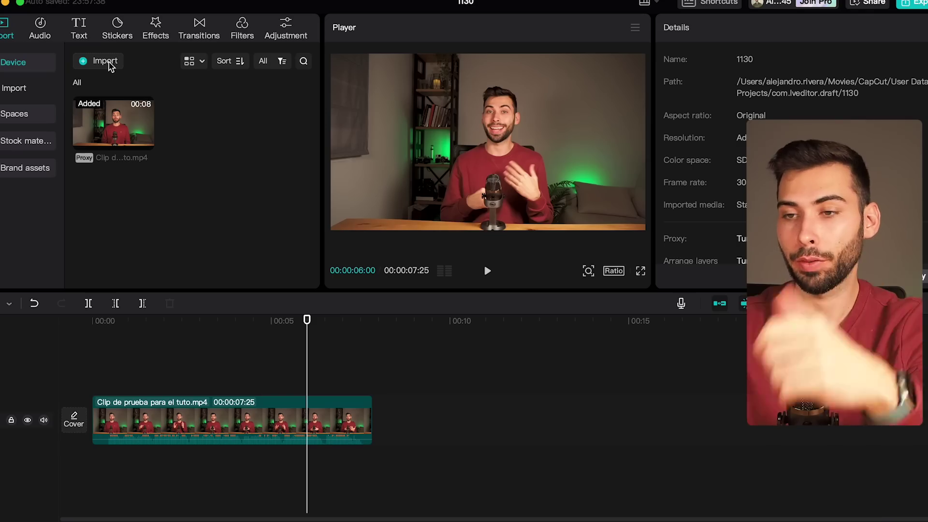
Switch to CapCut and import the two downloaded Firefly PNG images into the project's media
left_click(99, 68)
left_click(476, 251)
left_click(388, 209, "shift")
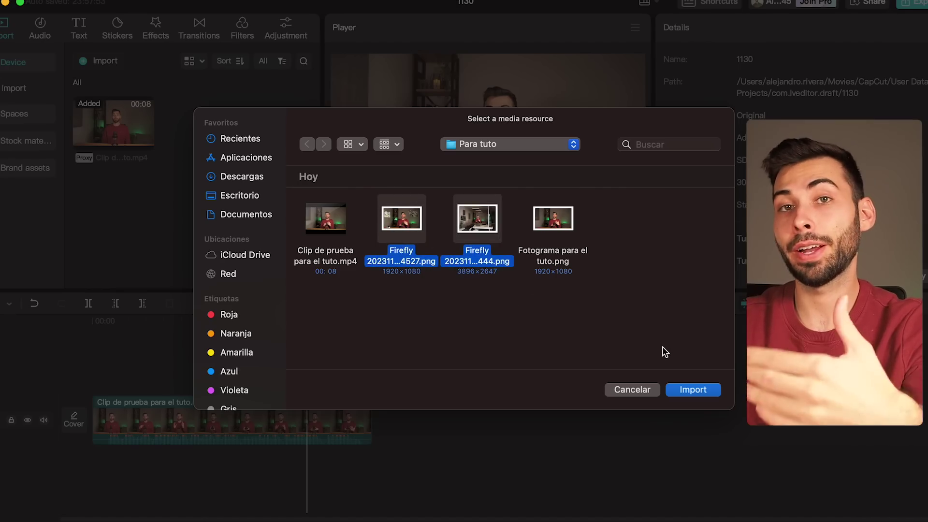
left_click(693, 389)
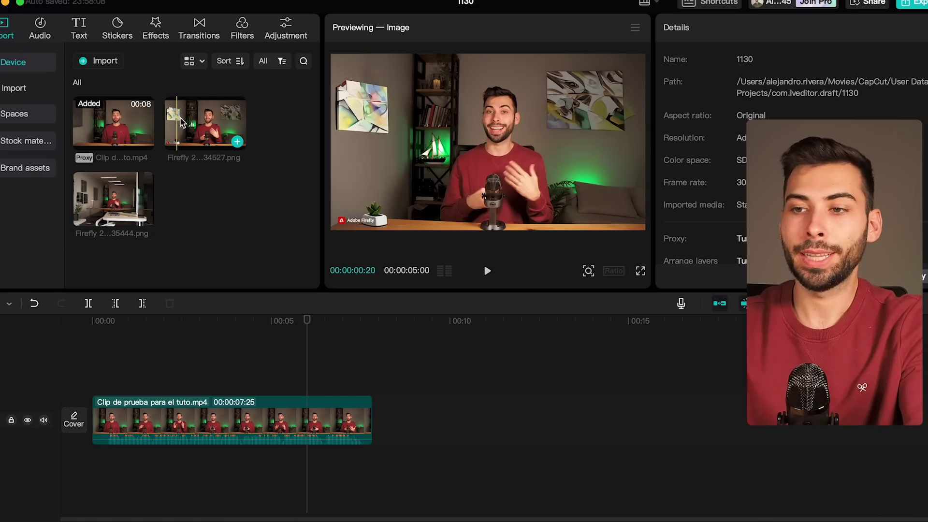
Place the Firefly image with the wall paintings above the video, extend it to the clip's end, and trim its start to about 00:00:01:21
left_click_drag(203, 115, 92, 373)
left_click_drag(286, 365, 373, 373)
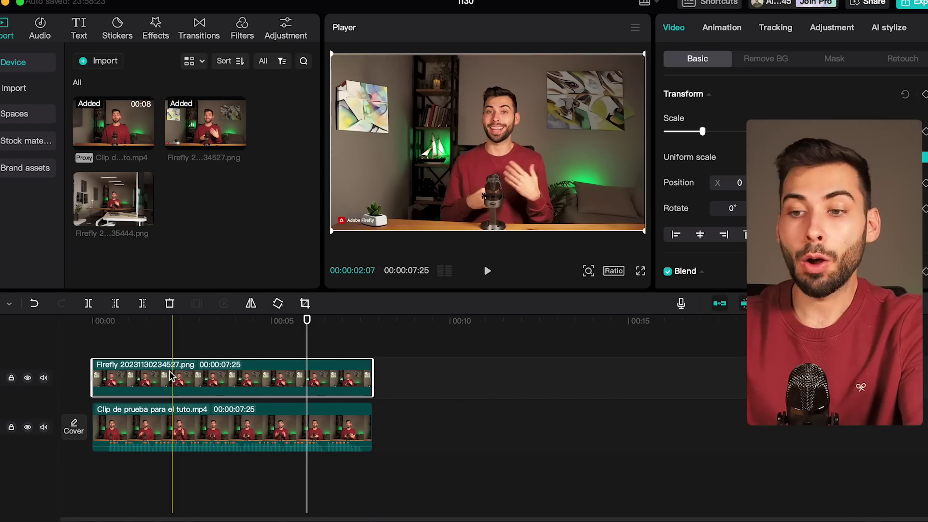
left_click_drag(95, 372, 156, 375)
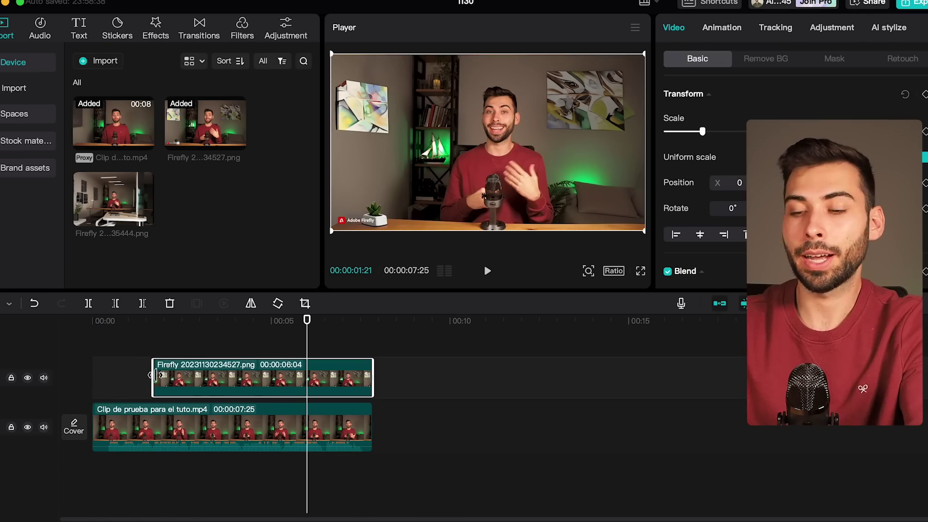
key("super+z")
Move the video clip to the track above the Firefly image and split it where the image starts
left_click_drag(198, 421, 199, 333)
left_click(199, 321)
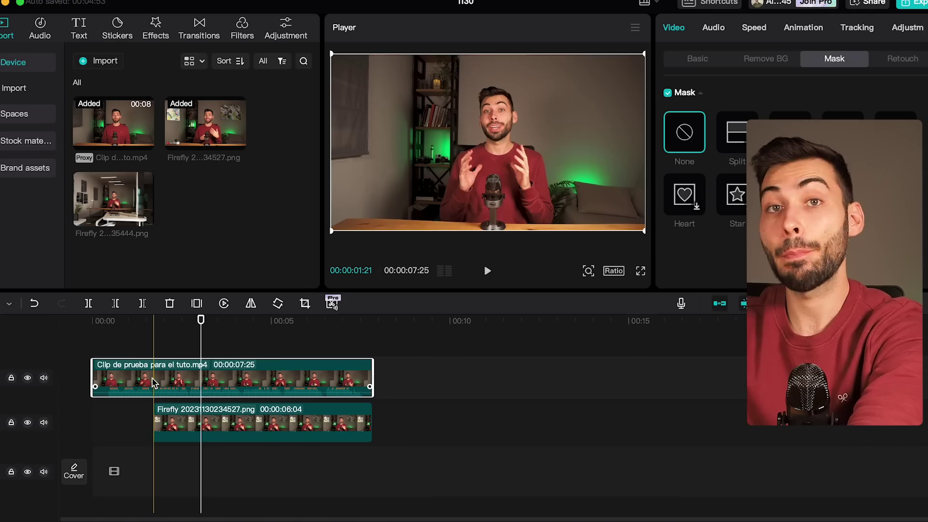
scroll(228, 378, "up", 5)
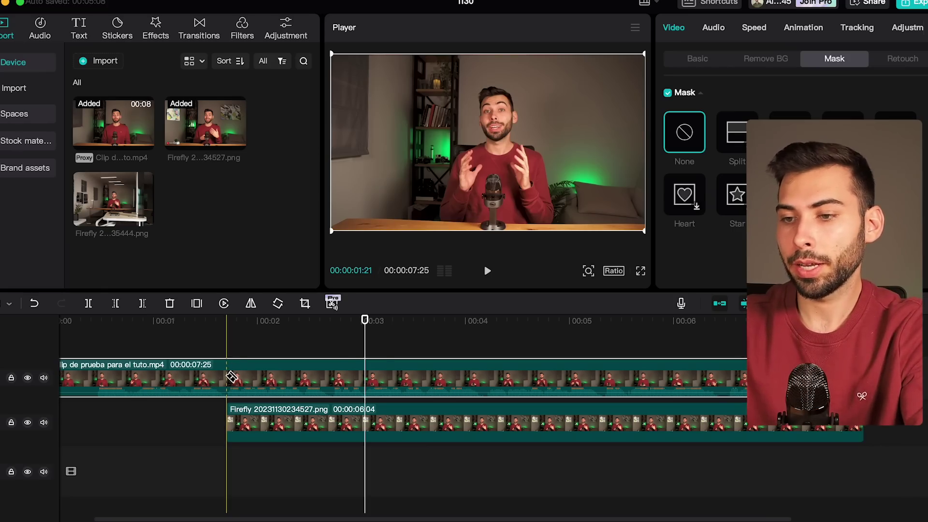
left_click(227, 377)
scroll(232, 377, "down", 3)
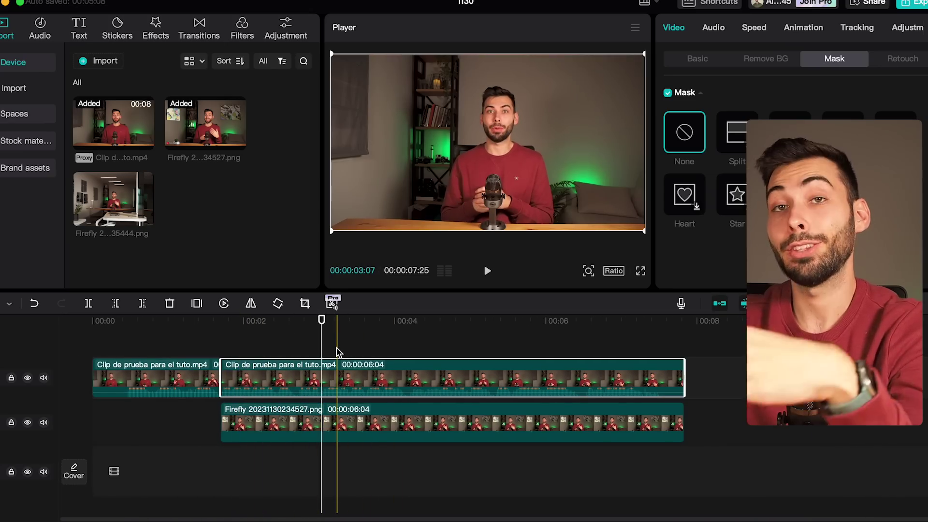
Apply a rectangle mask to the second video segment, narrowed around the speaker and stretched to the full frame height
left_click(389, 372)
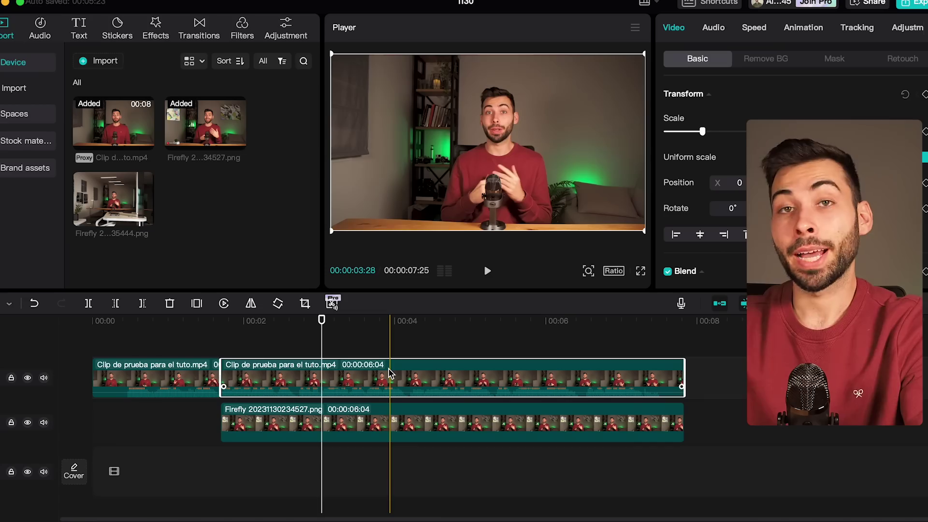
left_click(835, 60)
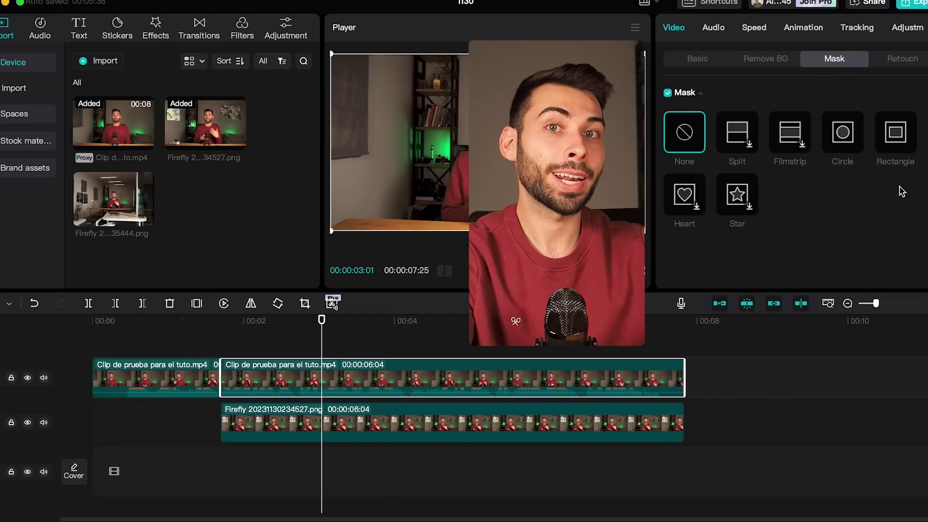
left_click(896, 135)
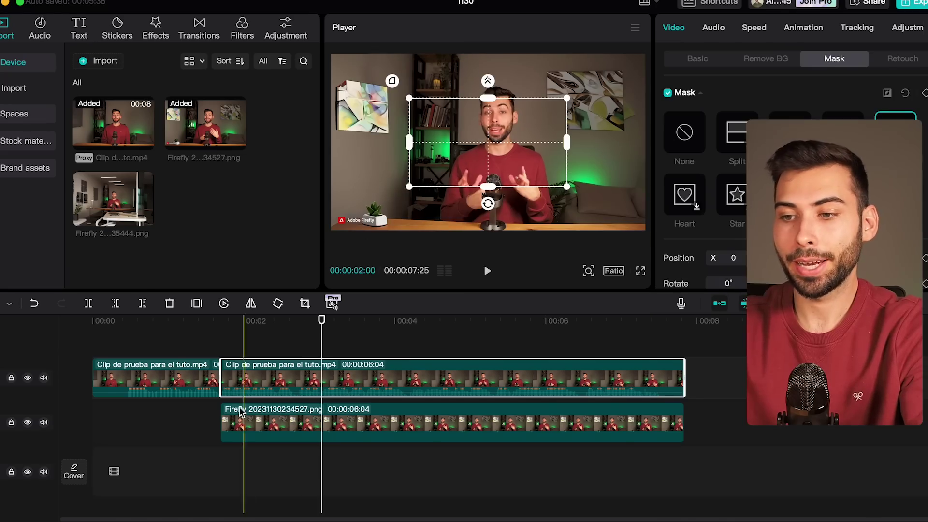
left_click_drag(410, 143, 450, 148)
left_click_drag(448, 186, 443, 231)
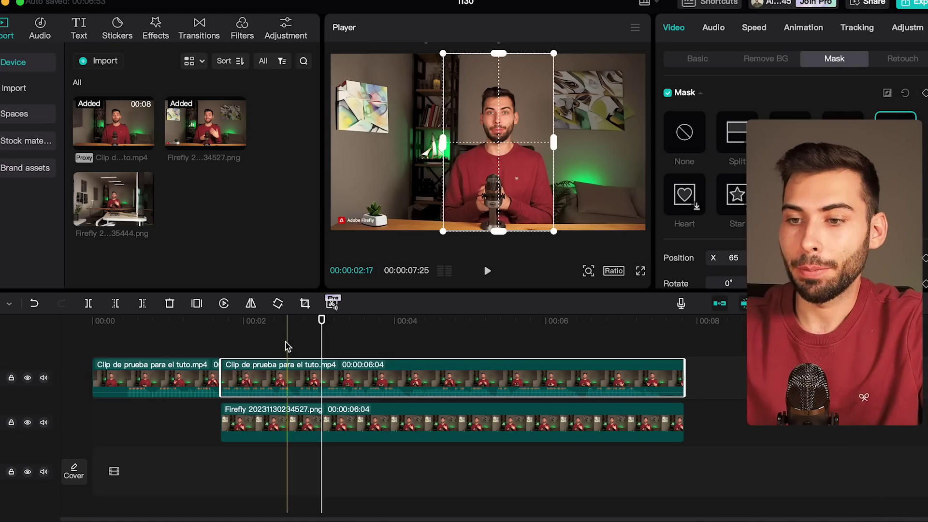
Play the composite from the start in full screen, pause it after the background change, and return to the editor
left_click(91, 321)
left_click(641, 271)
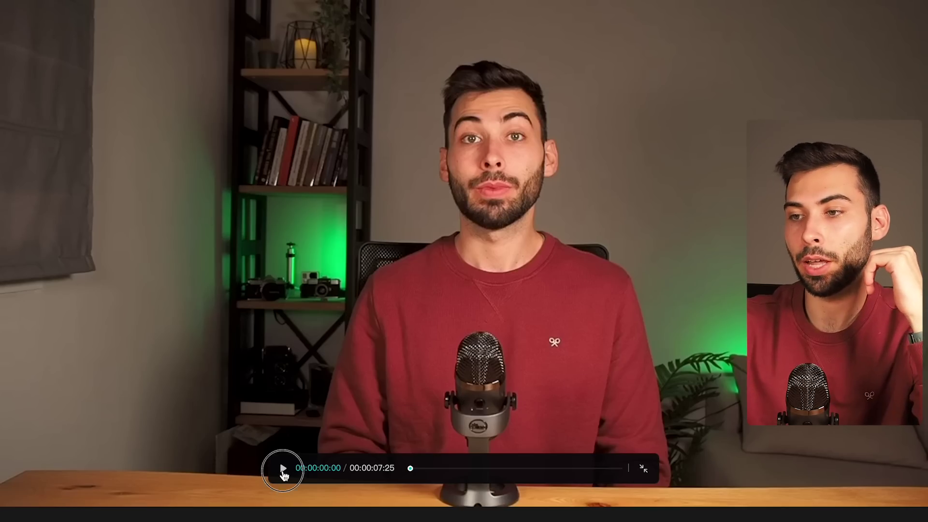
left_click(283, 469)
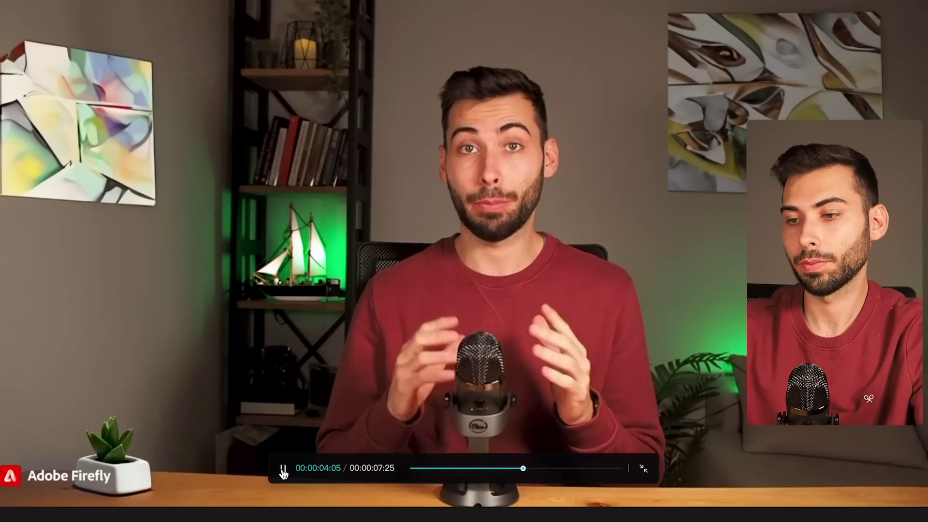
left_click(284, 469)
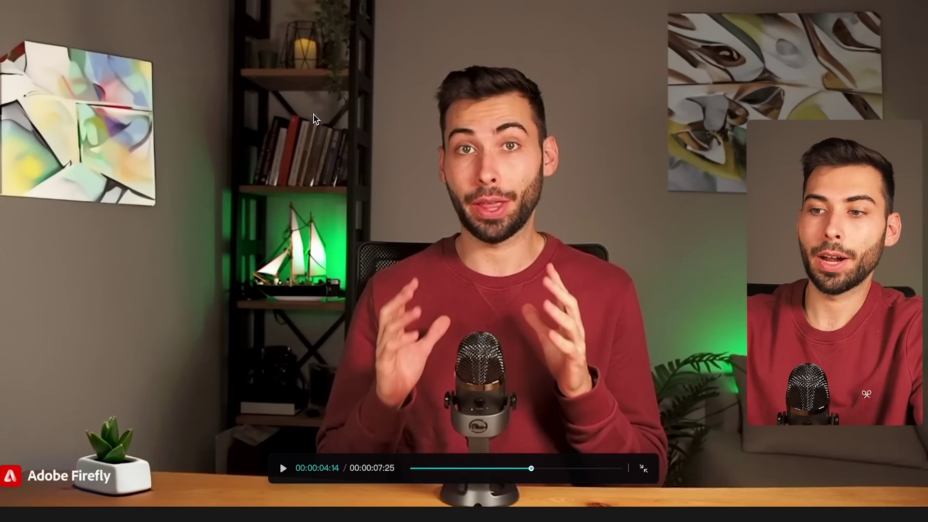
left_click(644, 470)
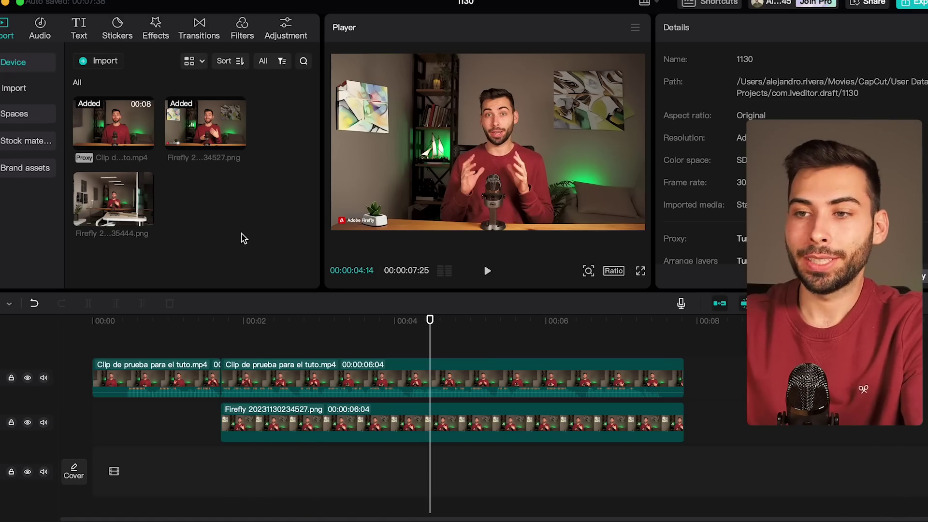
Add the Color Glitch transition at the cut between the two video segments
left_click(203, 33)
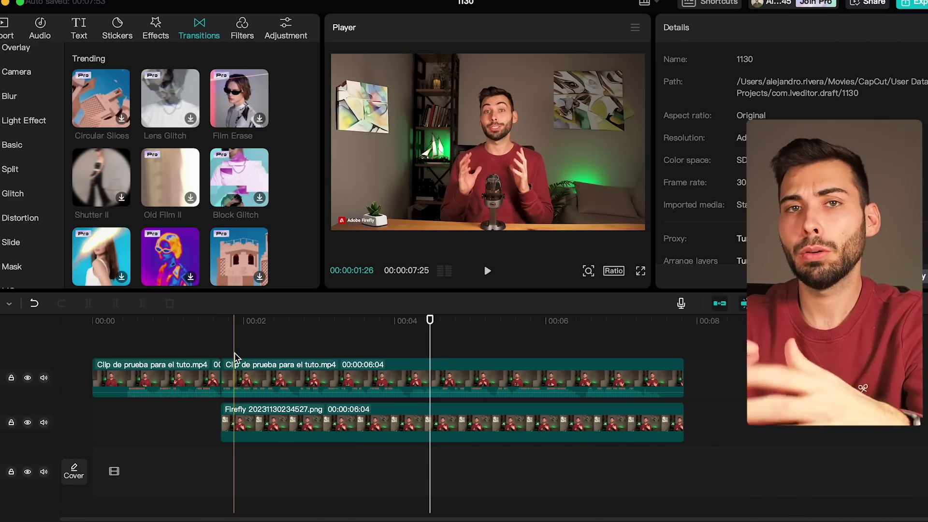
scroll(271, 193, "down", 5)
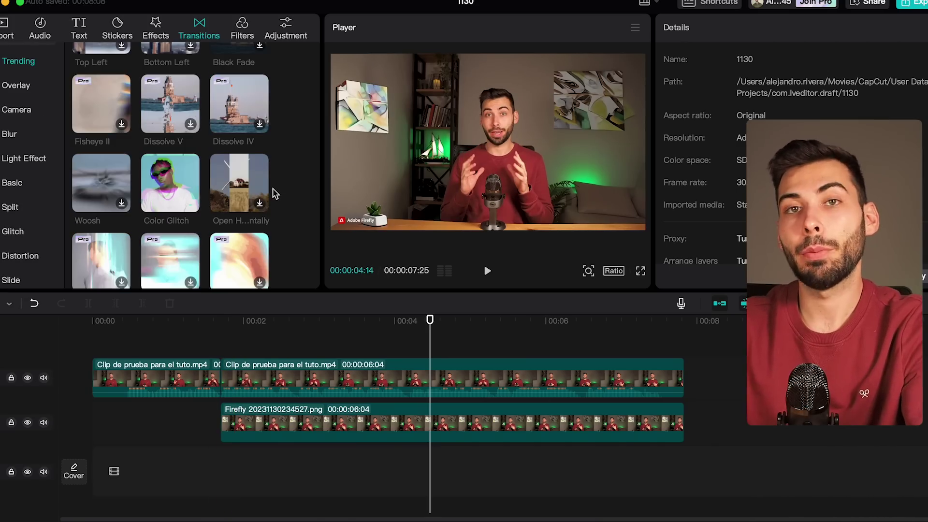
mouse_move(156, 183)
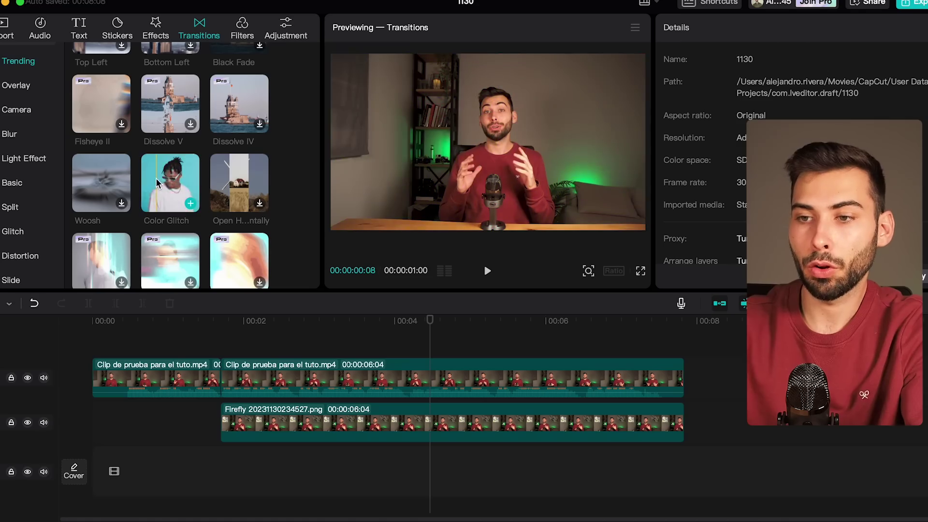
left_click_drag(157, 183, 209, 385)
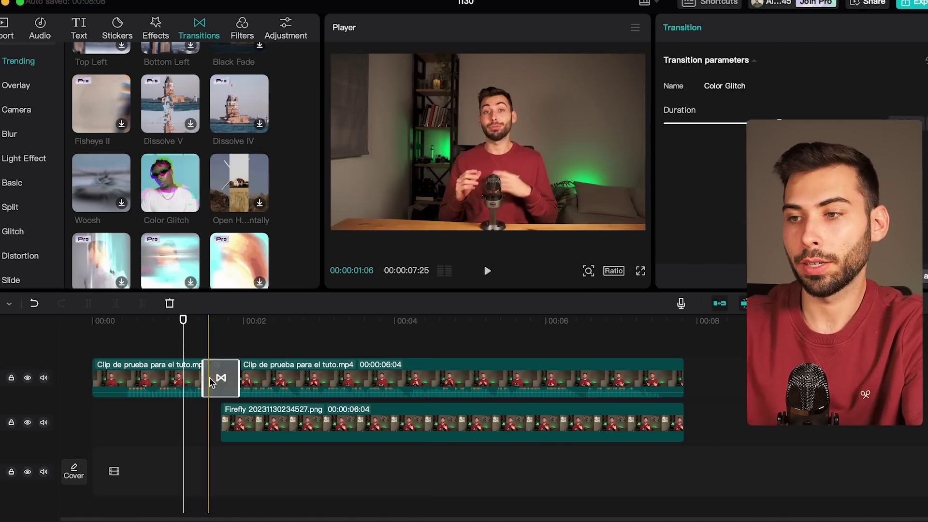
Play the composite through the transition in full screen, return to the editor, and zoom the timeline out
left_click(641, 272)
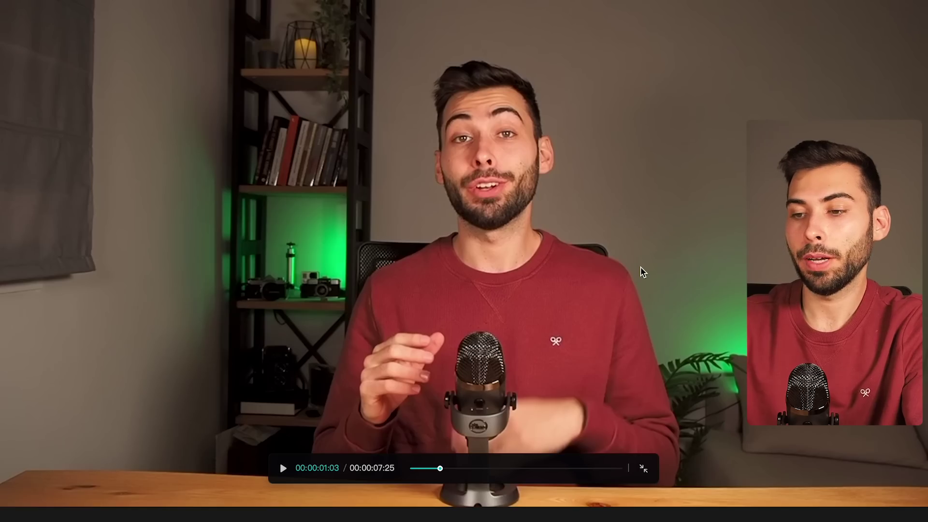
key("space")
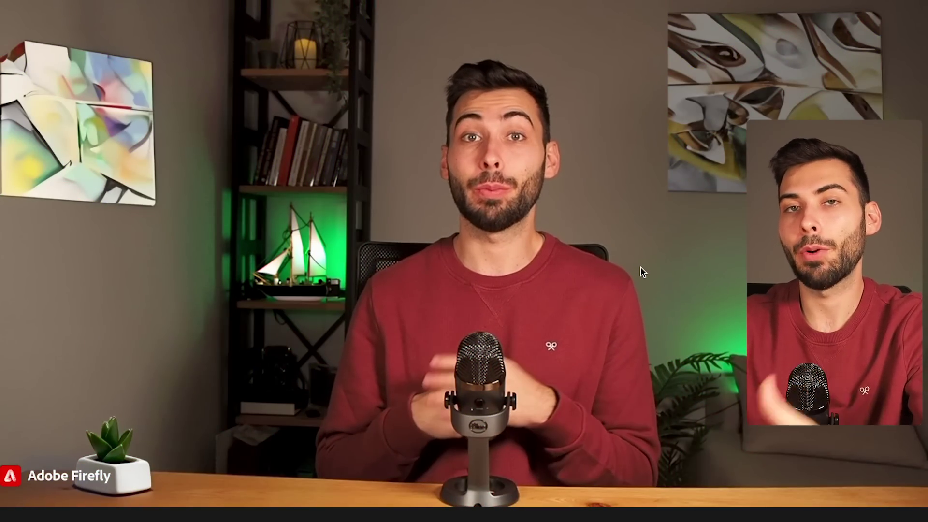
left_click(646, 472)
scroll(646, 471, "down", 2)
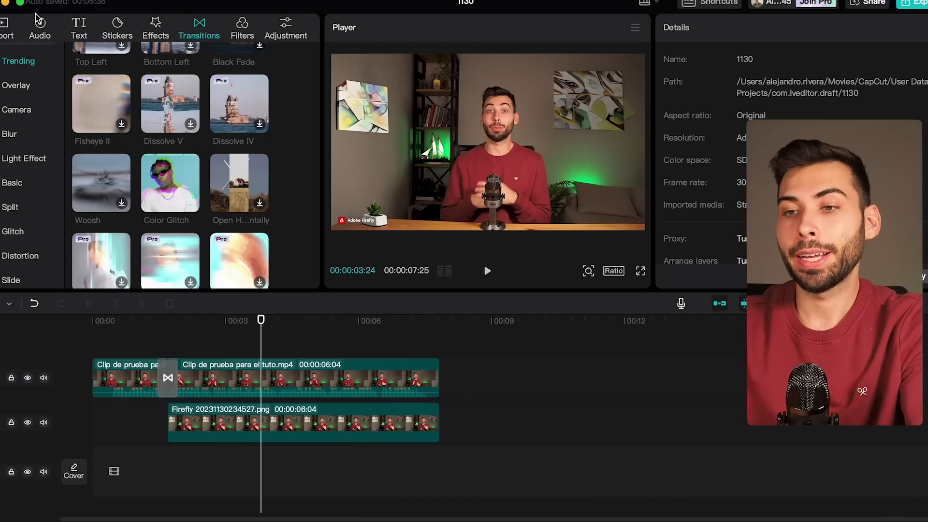
Clear the timeline, add the video clip, and place the office Firefly image on the track above it from 00:00:01:21
left_click(4, 36)
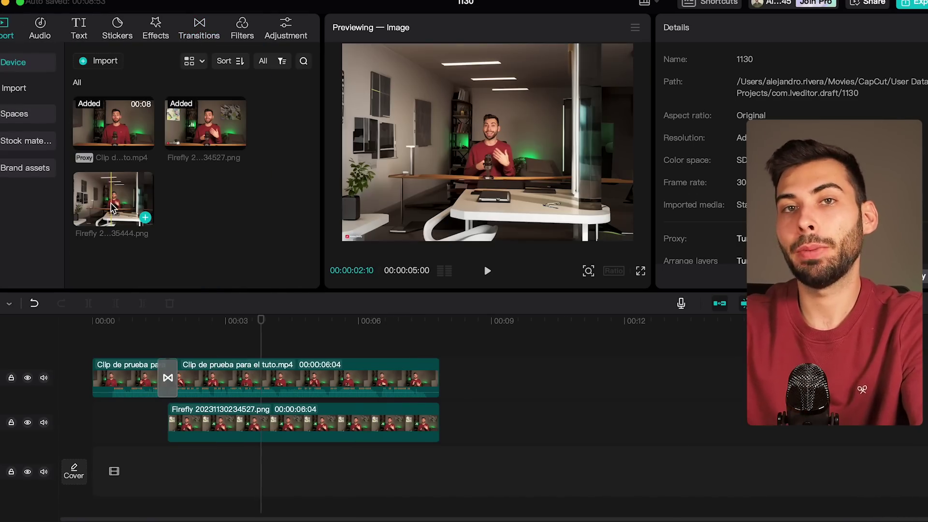
left_click(108, 363)
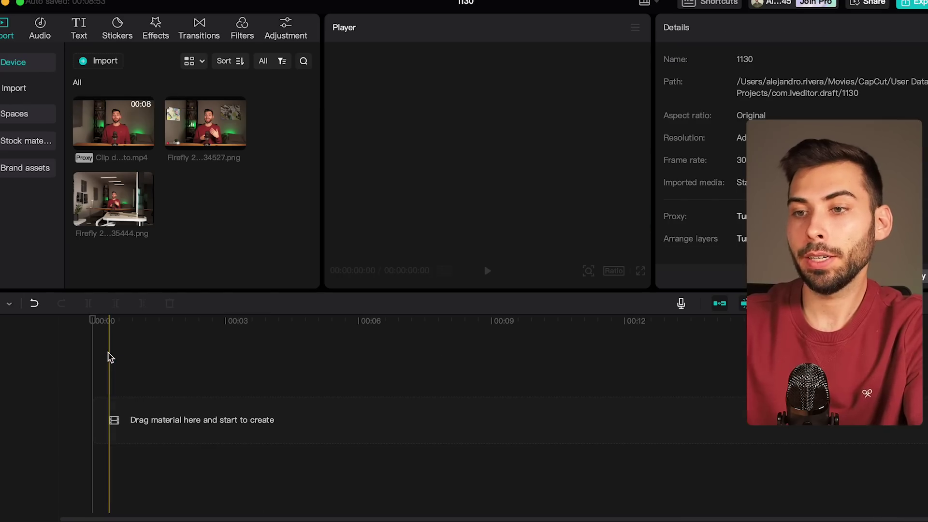
left_click_drag(113, 121, 165, 416)
left_click_drag(113, 199, 154, 367)
Enlarge the office image to the full frame width, move the video above it, and split the video at 00:00:01:21
left_click(157, 371)
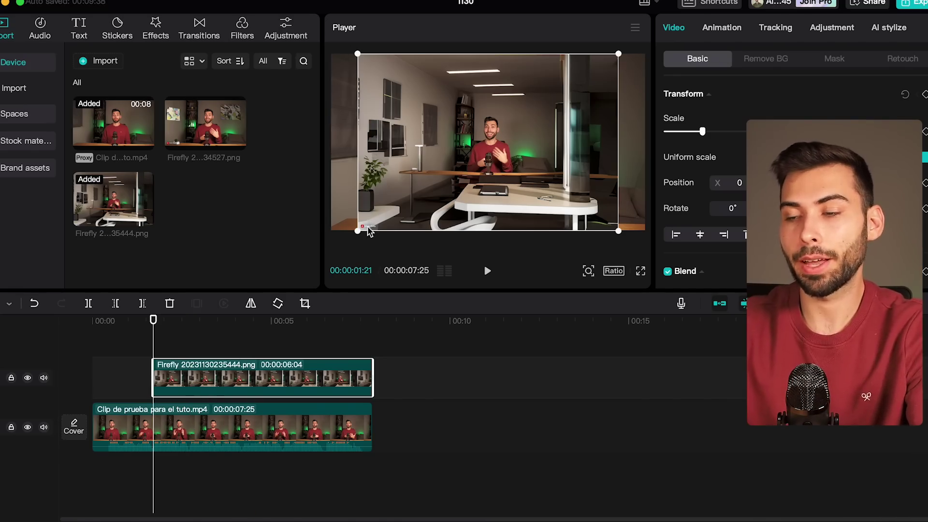
left_click_drag(358, 54, 321, 37)
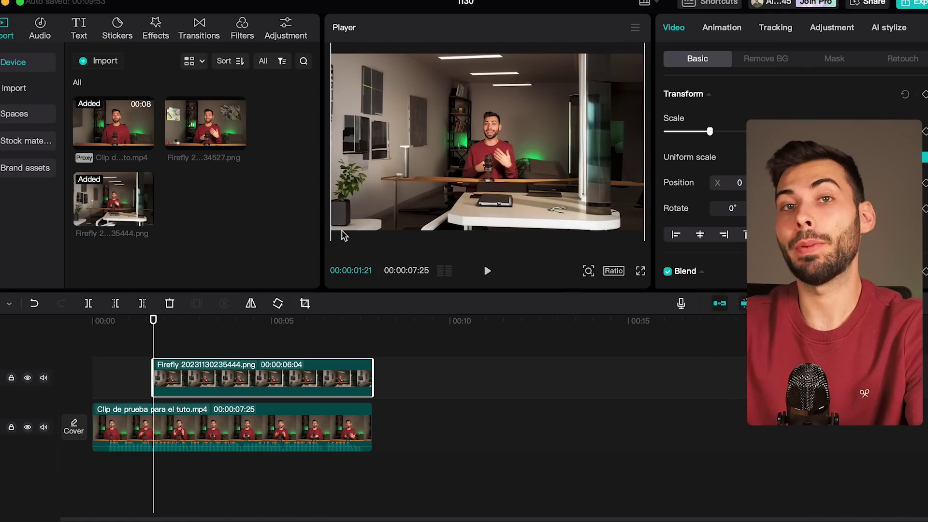
left_click_drag(217, 427, 218, 325)
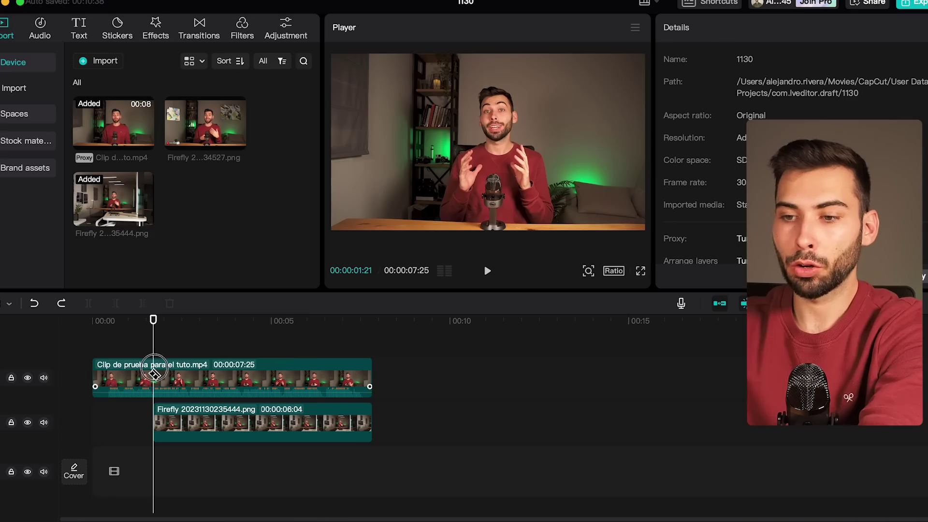
Apply a rectangle mask to the second video segment, narrowed around the speaker and stretched to the full frame height
left_click(210, 379)
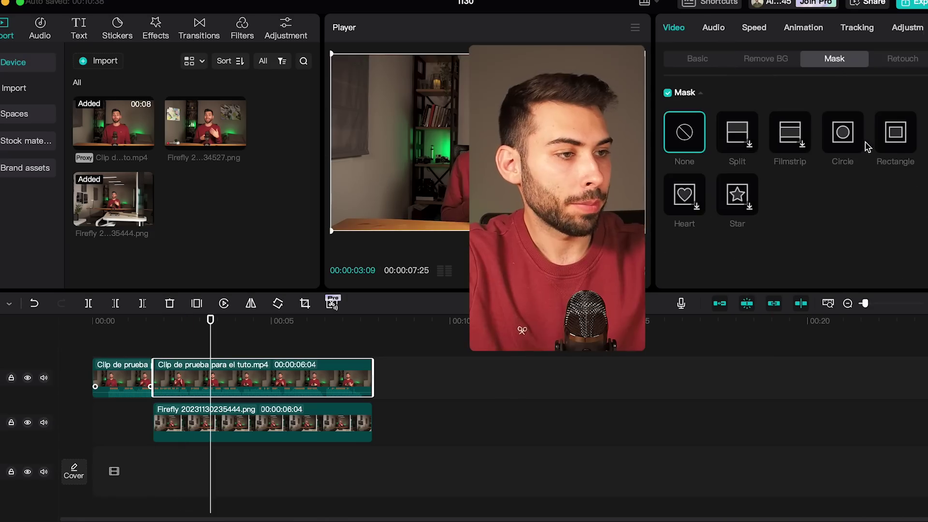
left_click(896, 134)
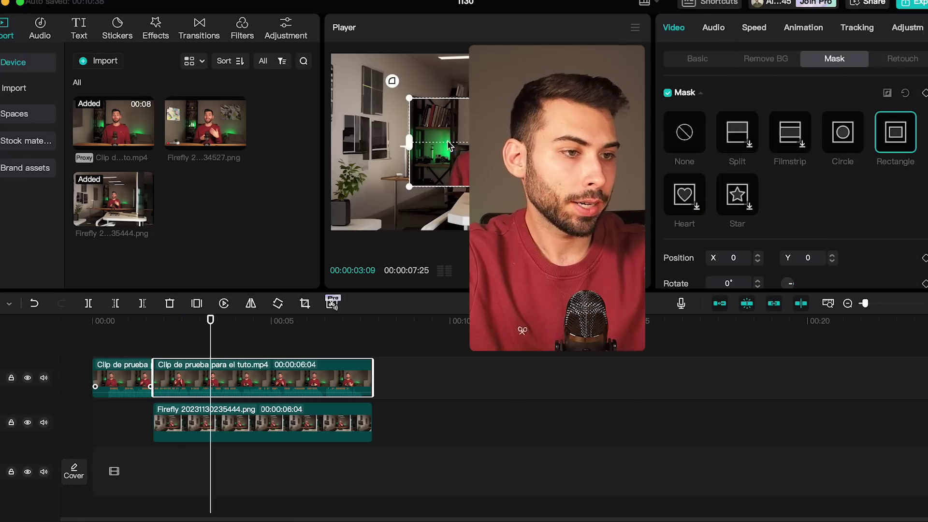
left_click_drag(494, 69, 495, 58)
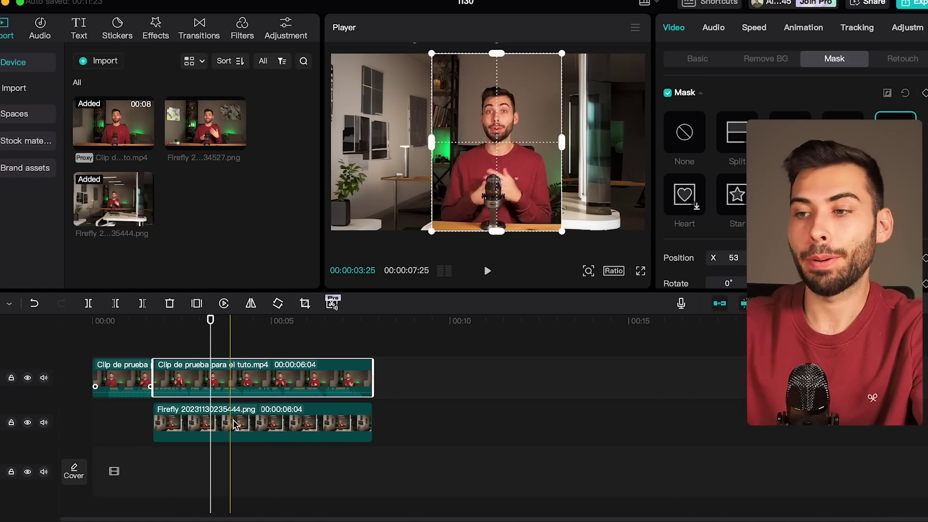
mouse_move(508, 148)
left_mouse_down()
mouse_move(407, 144)
mouse_move(503, 149)
left_mouse_up()
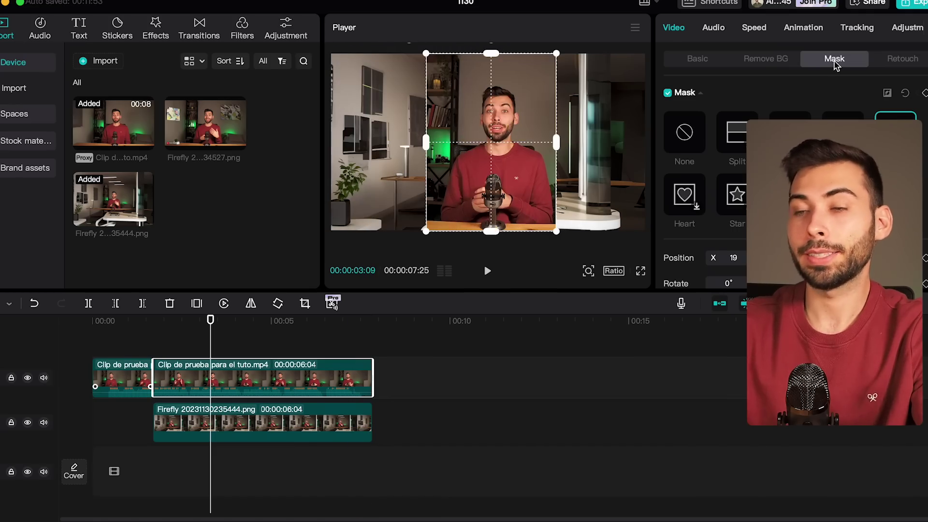
Scale the masked video segment down to match the speaker in the office image, toggling its visibility to compare
left_click(698, 59)
left_click_drag(704, 130, 683, 132)
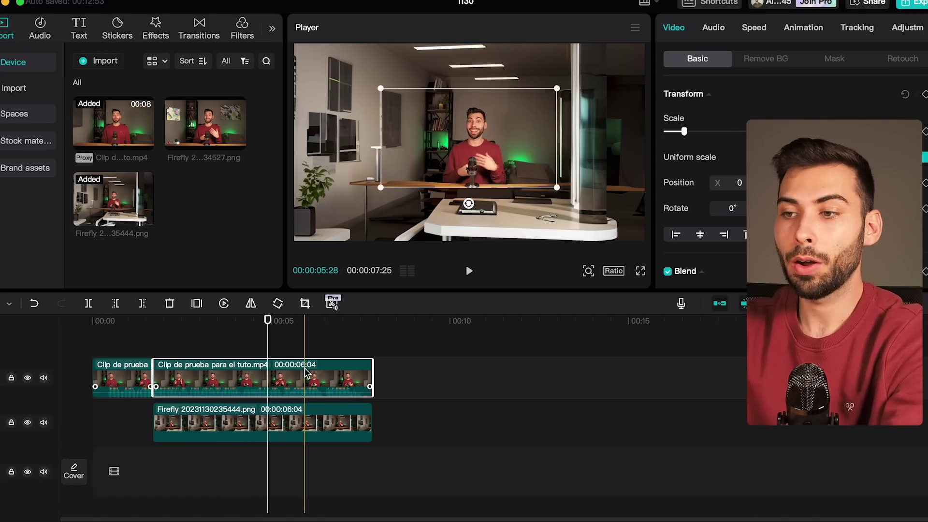
key("Delete")
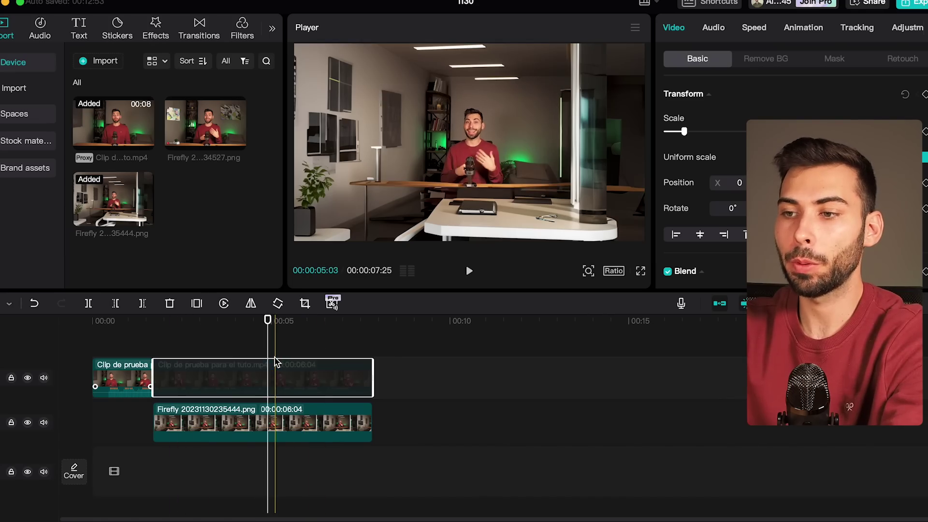
left_click(303, 339)
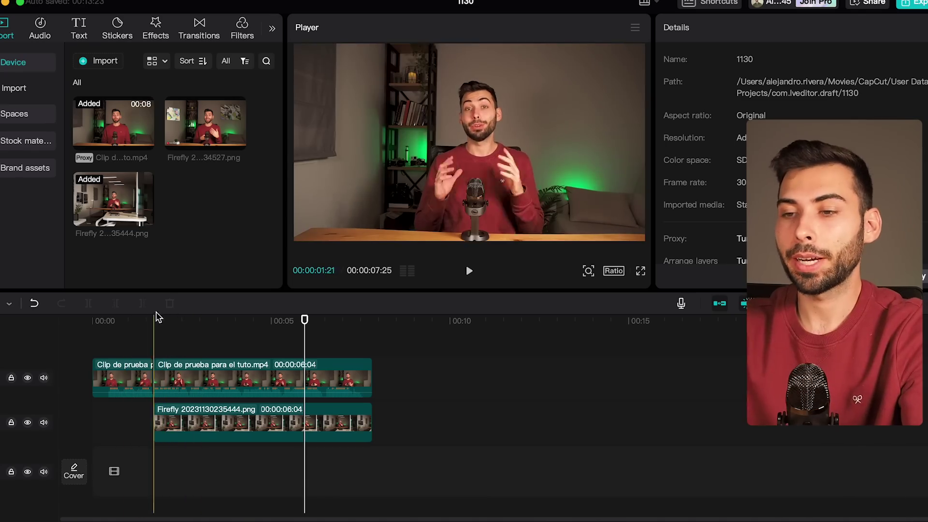
Add the Pull Out transition between the two video segments and play the composite from the start in full screen
left_click(199, 30)
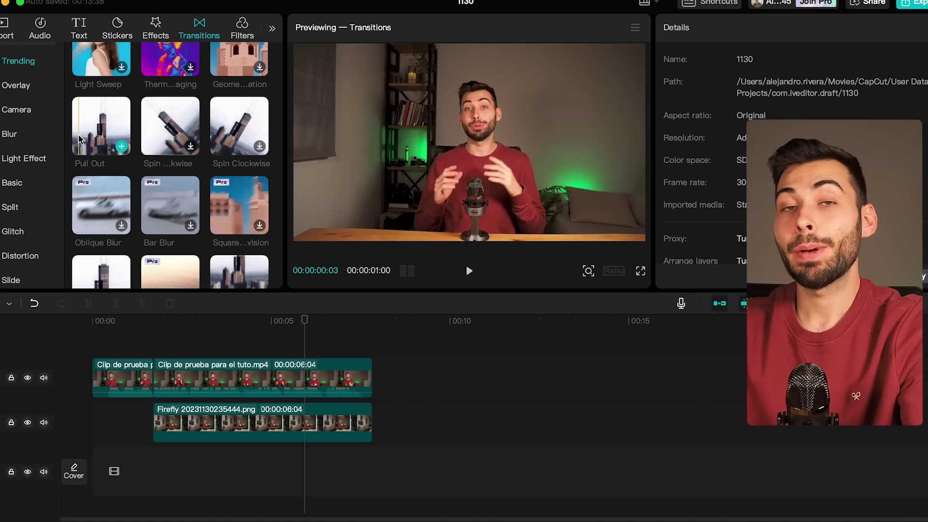
left_click_drag(79, 140, 145, 380)
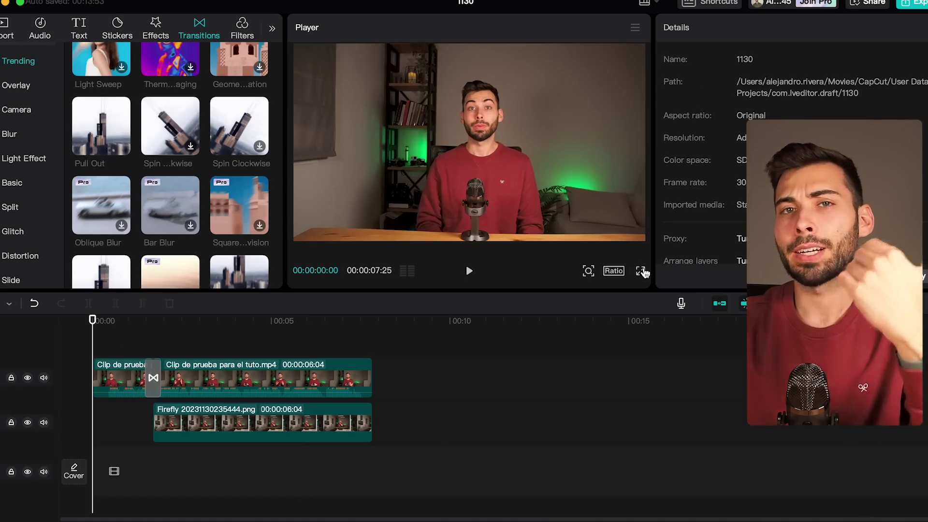
left_click(641, 271)
left_click(282, 469)
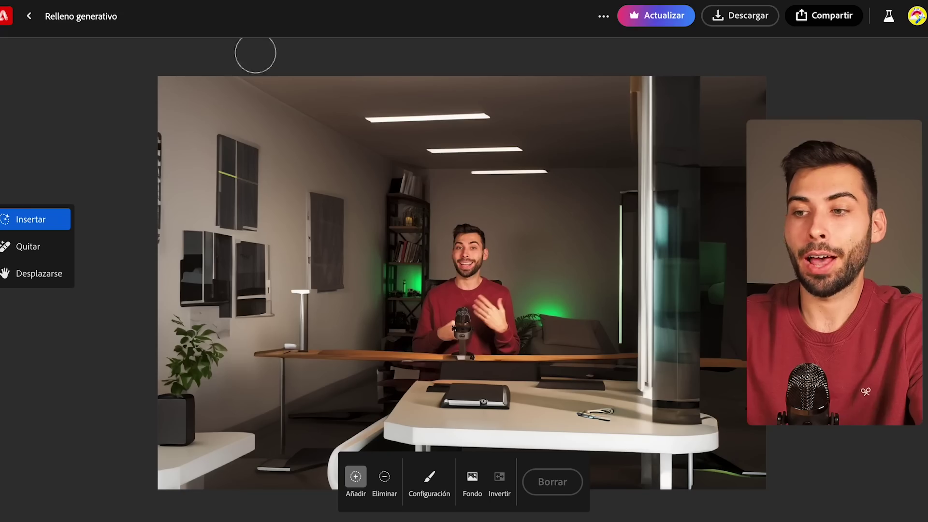
Switch to Adobe Firefly, leave the generative fill project for the home page, and open the text-to-image generator
left_click(29, 17)
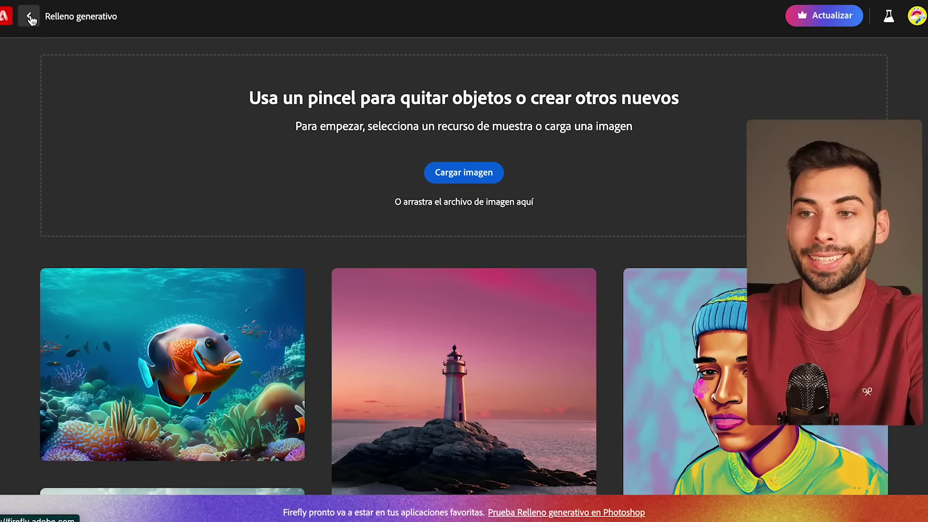
left_click(30, 19)
scroll(391, 387, "down", 3)
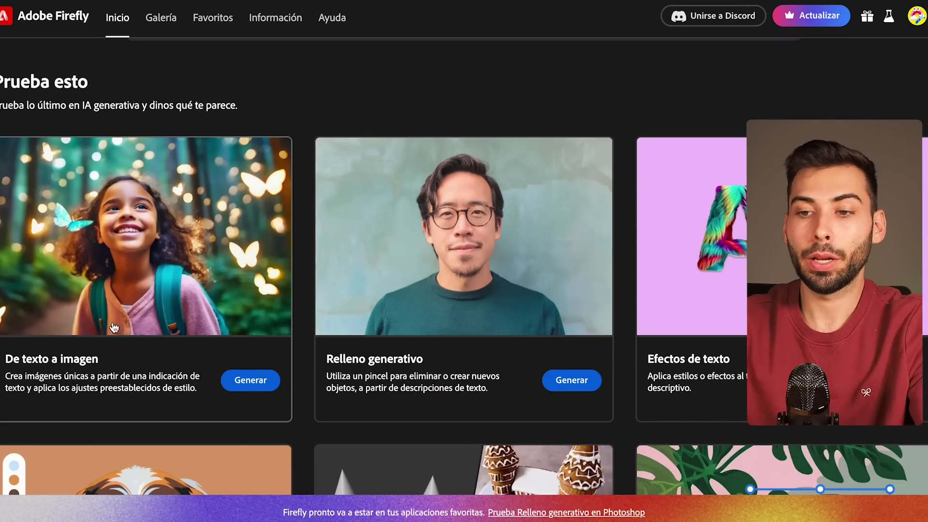
left_click(173, 257)
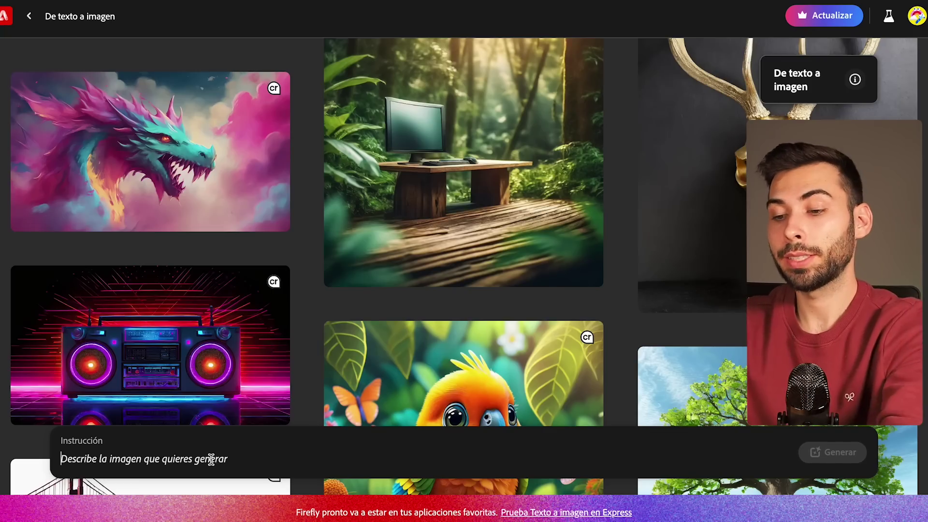
Generate images from the prompt "Despacho con vistas a rascacielos hiperrealista futurista y minimalista"
type("Despacho con vistas a rascacielos hiperrealista futurista y minimalista")
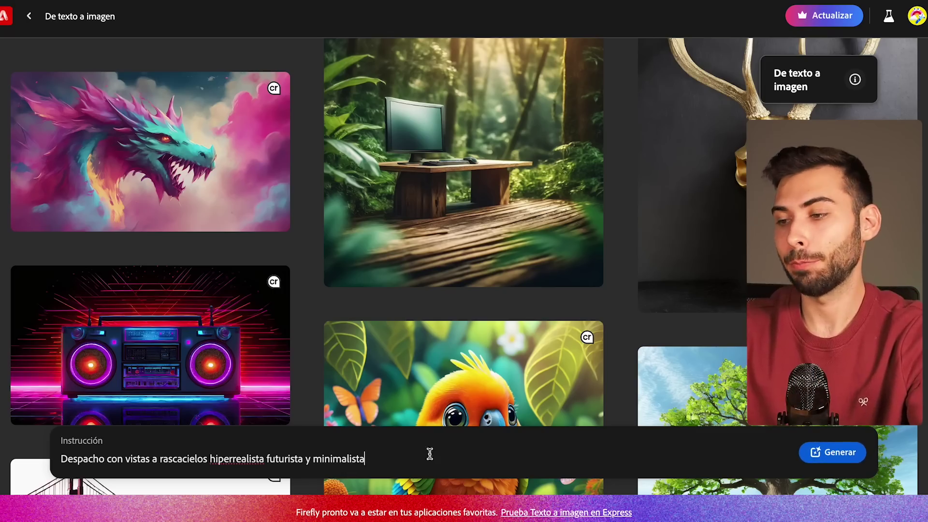
left_click(832, 452)
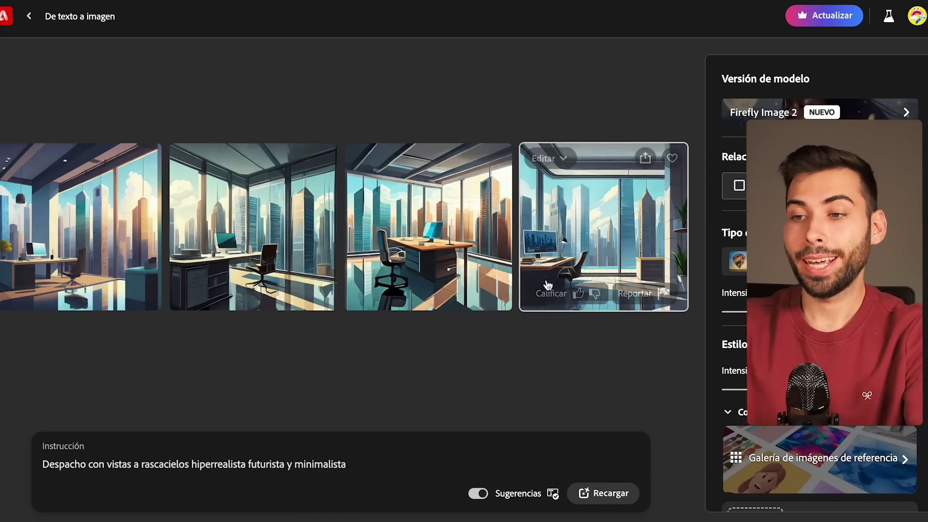
mouse_move(563, 293)
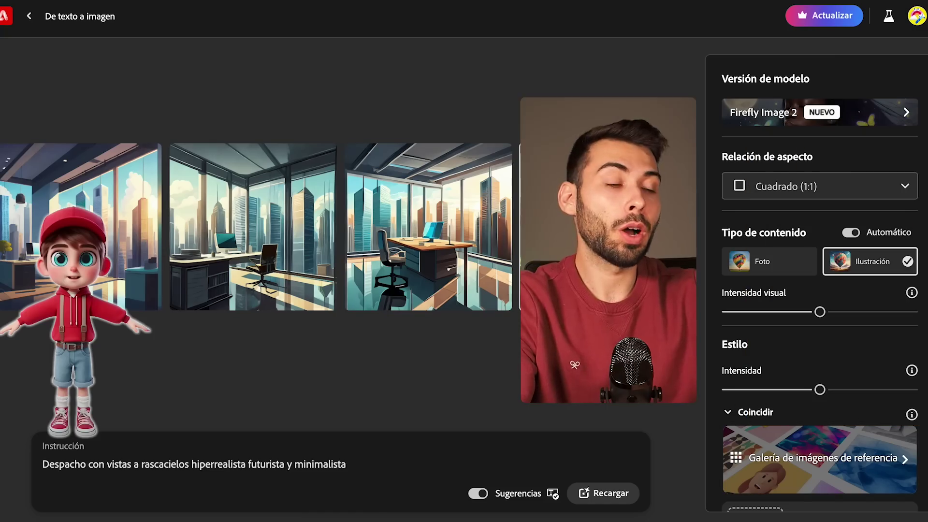
Set the content type to Foto and the aspect ratio to Panorámica (16:9), and regenerate the office images
left_click(771, 271)
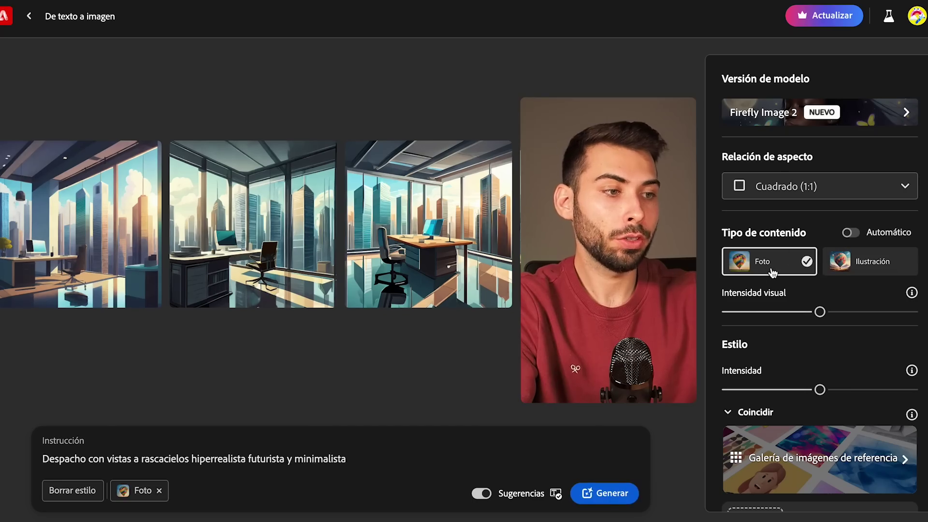
left_click(801, 191)
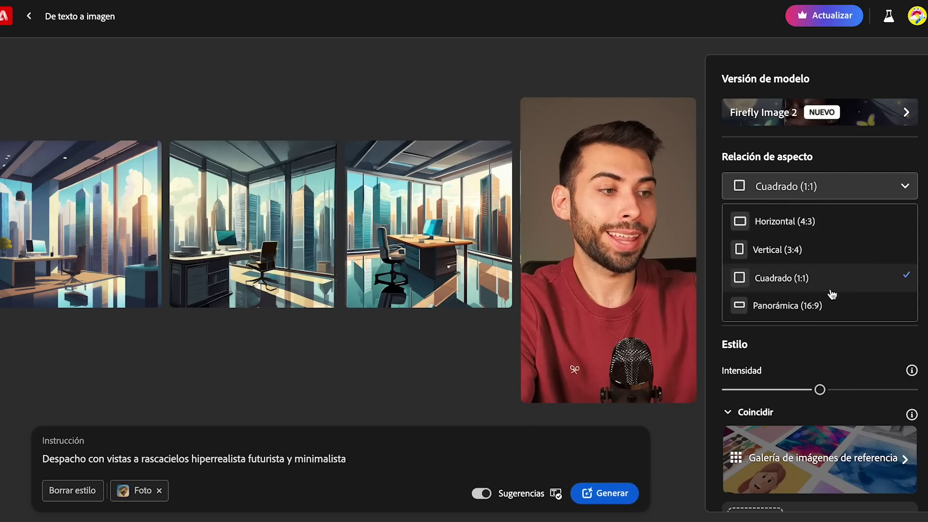
left_click(818, 312)
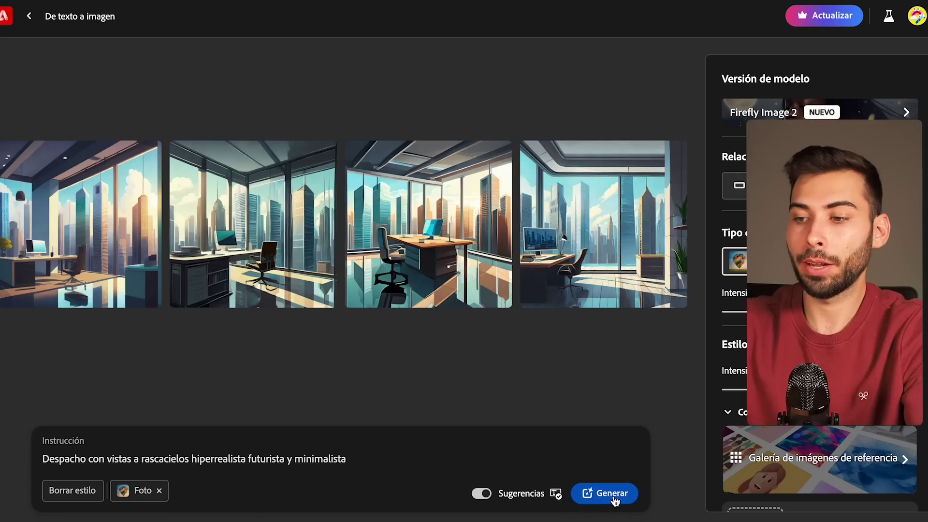
left_click(613, 493)
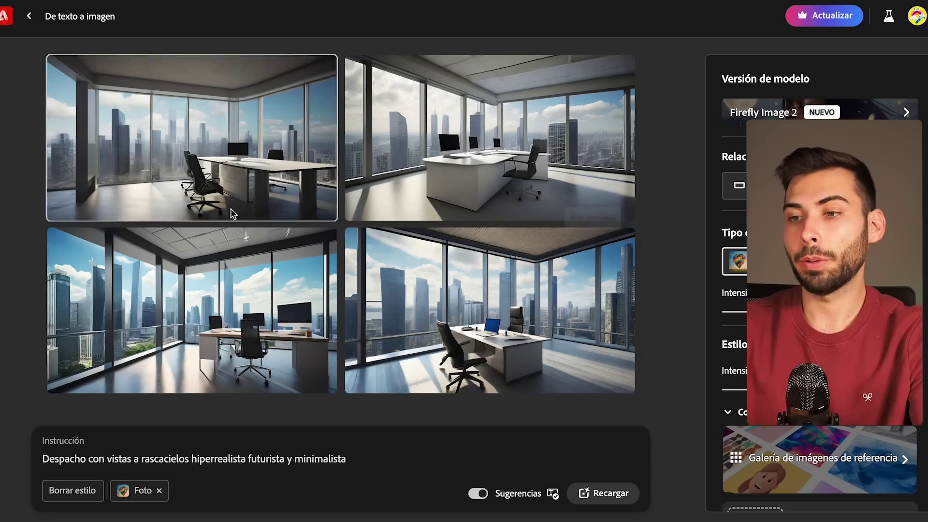
Open the first generated skyscraper office photo enlarged and download it
mouse_move(333, 177)
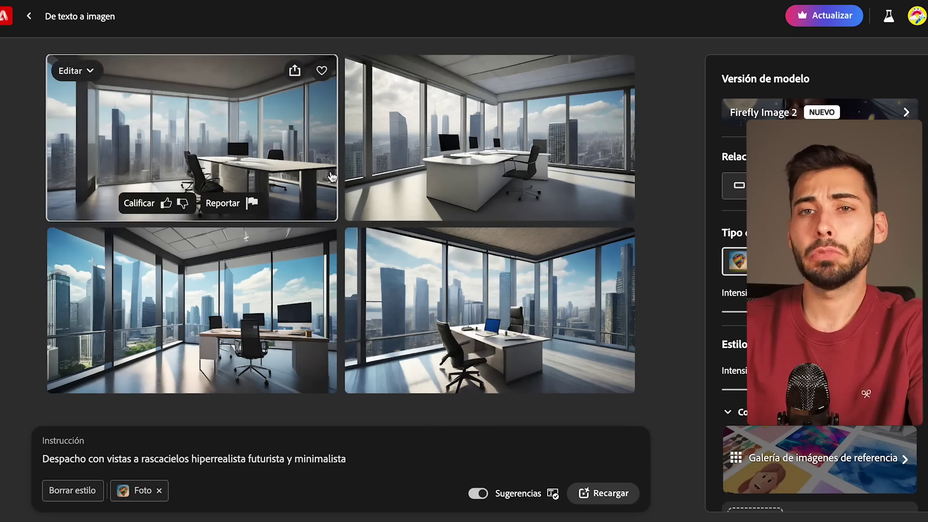
left_click(265, 176)
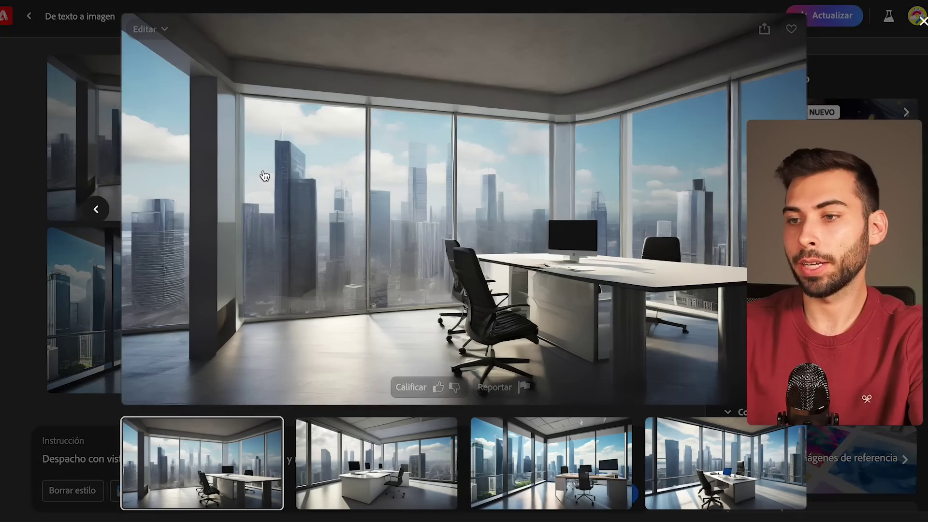
left_click(765, 30)
left_click(784, 59)
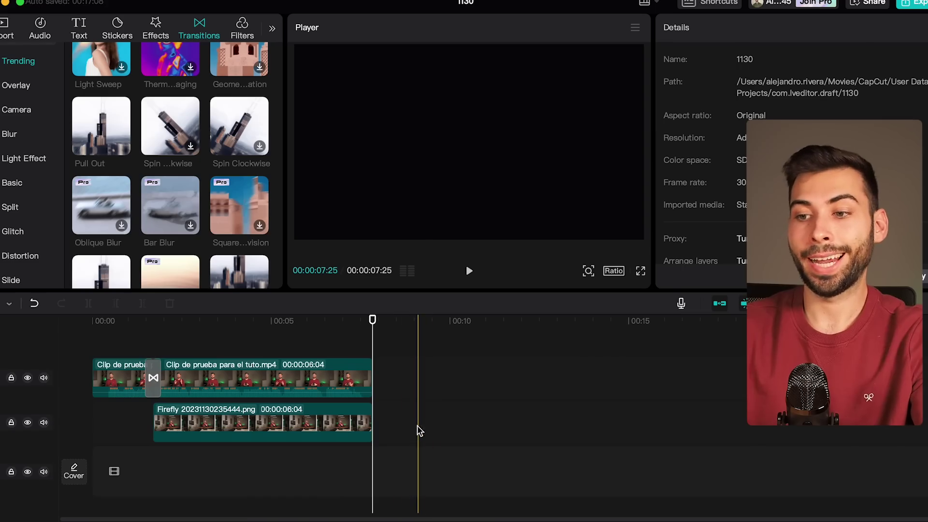
In CapCut, clear the clips from the timeline and import the downloaded Firefly skyscraper office image into the project media
left_click(113, 371)
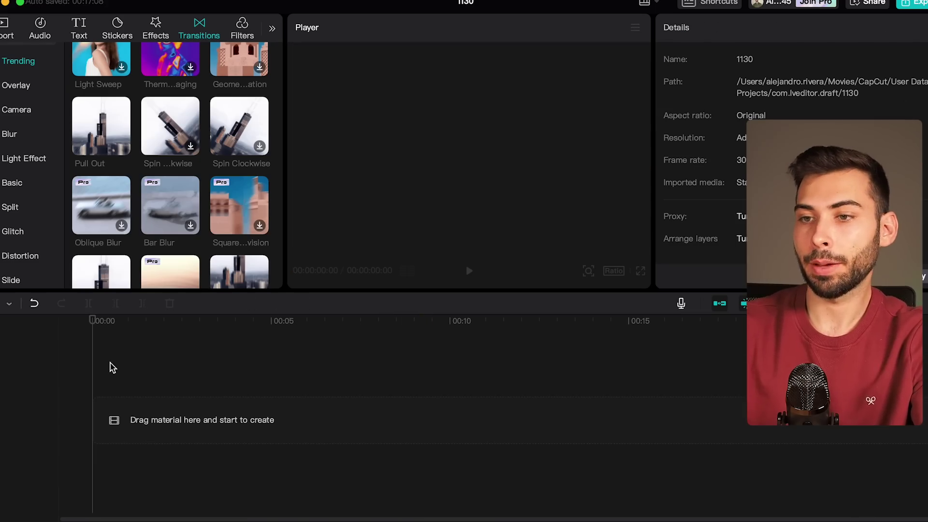
left_click(4, 35)
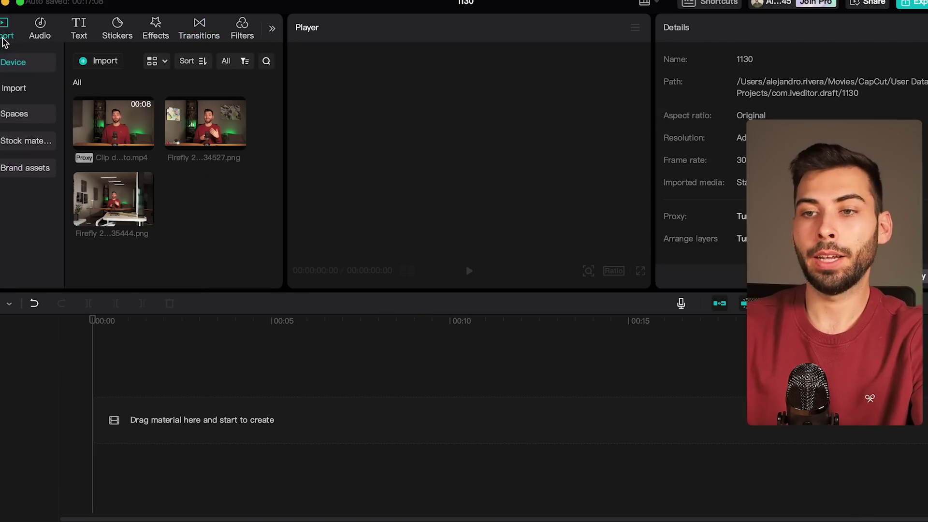
left_click(106, 63)
left_click(330, 216)
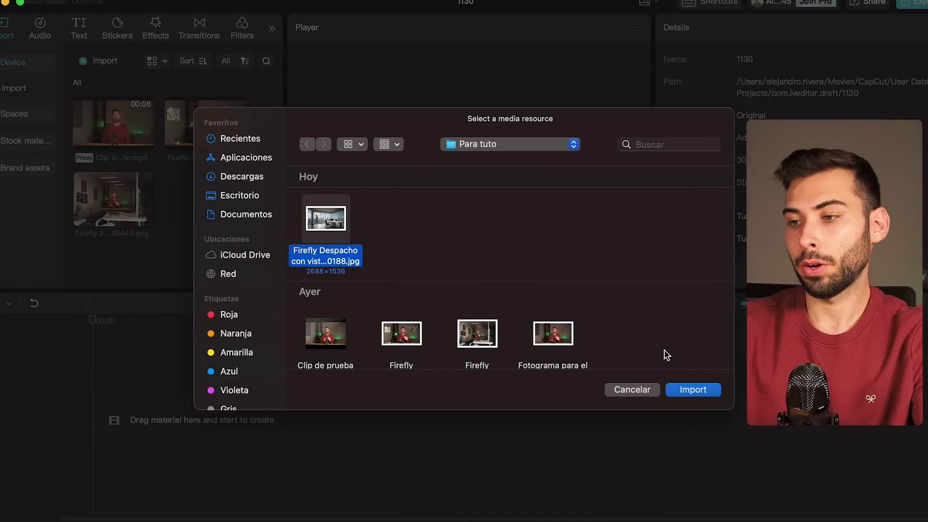
left_click(707, 391)
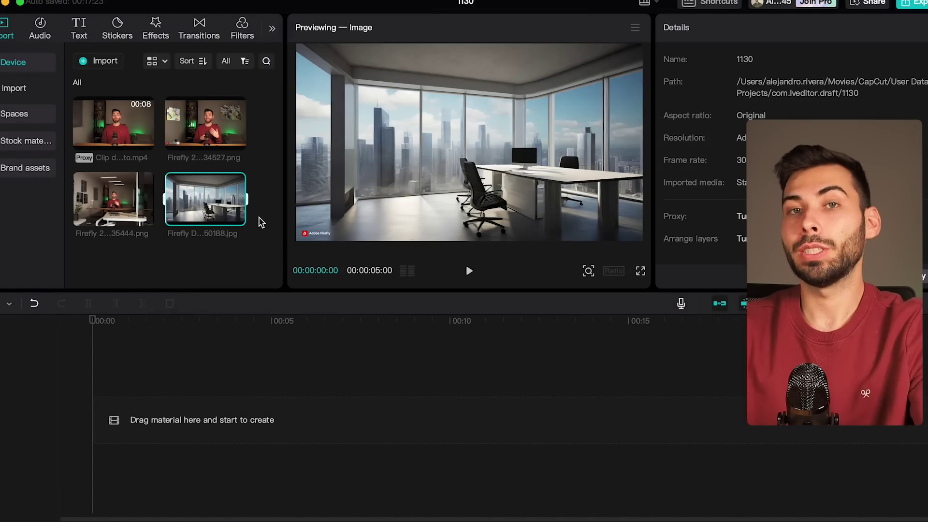
Layer the test clip above the office image, which starts at about 00:00:01:23, and enlarge the image until its Firefly watermark leaves the frame
left_click_drag(114, 124, 145, 413)
left_click_drag(200, 215, 156, 375)
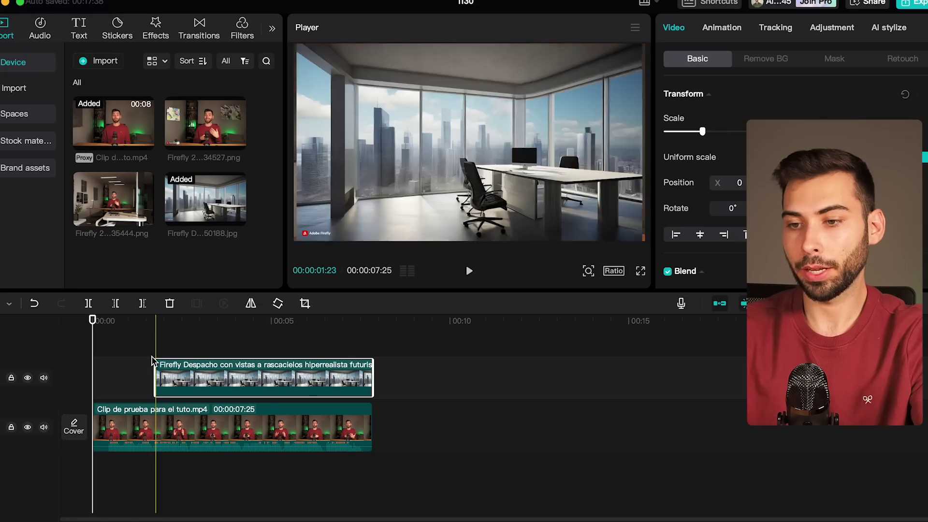
left_click(230, 333)
left_click_drag(298, 237, 272, 258)
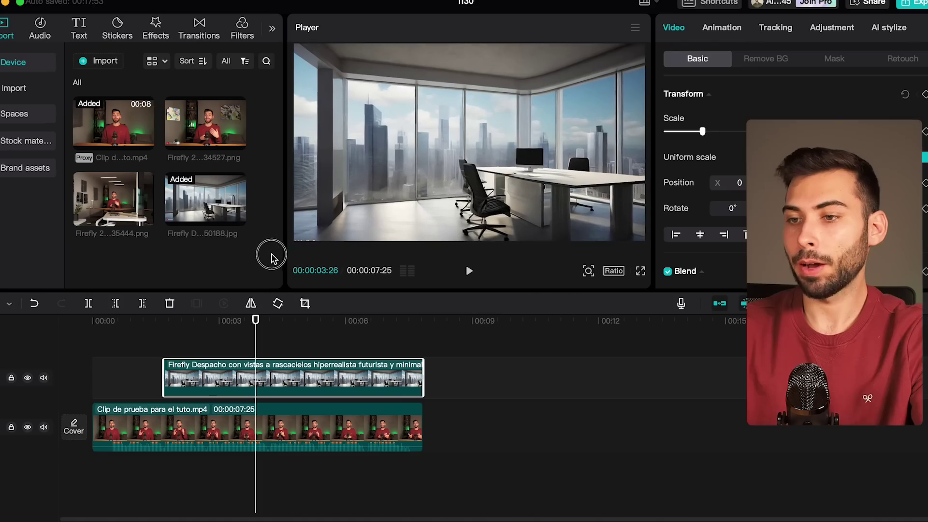
left_click_drag(190, 425, 191, 335)
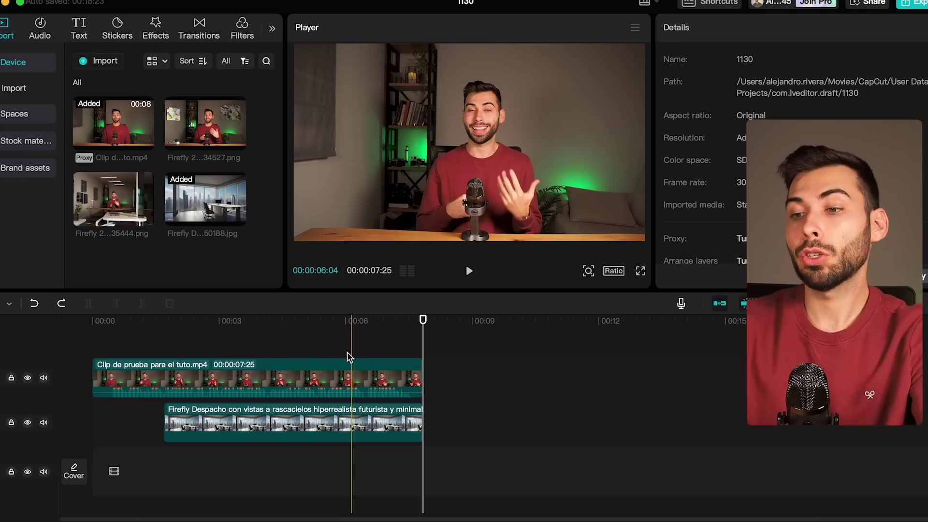
Split the test clip where the office image starts, and cut out the person in the second part with Auto removal, placing him beside the desk
left_click(275, 349)
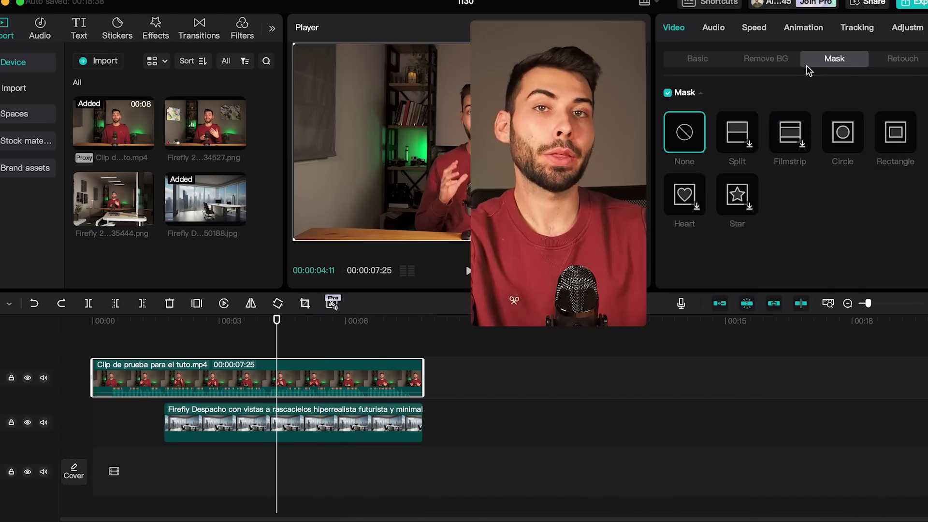
left_click(776, 62)
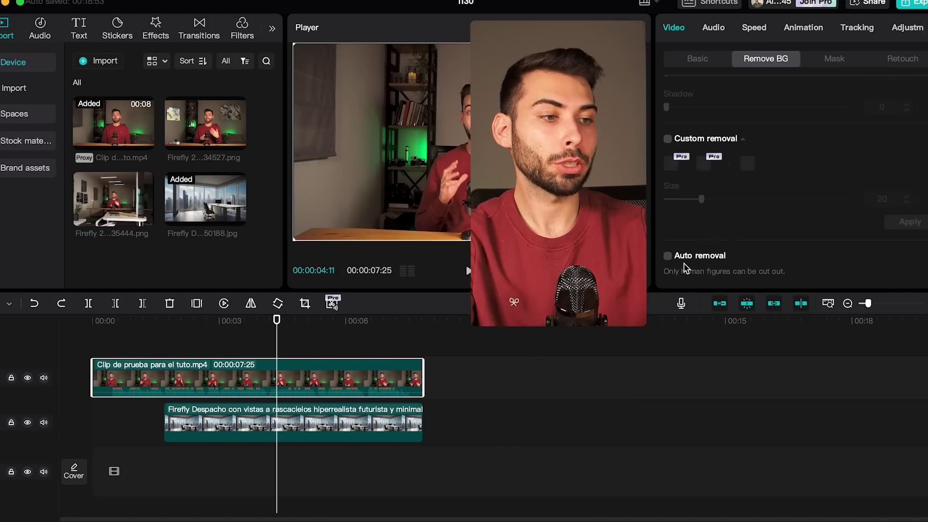
key("super+shift+z")
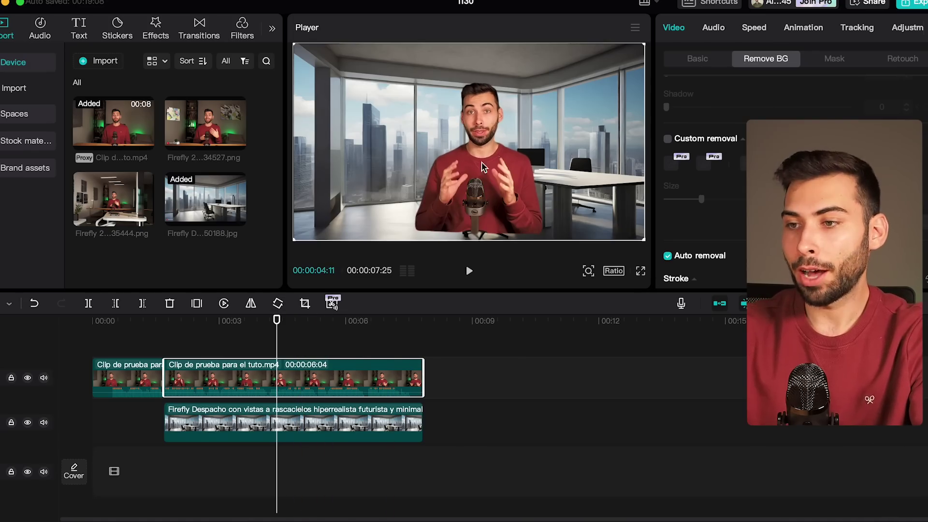
left_click_drag(495, 144, 419, 162)
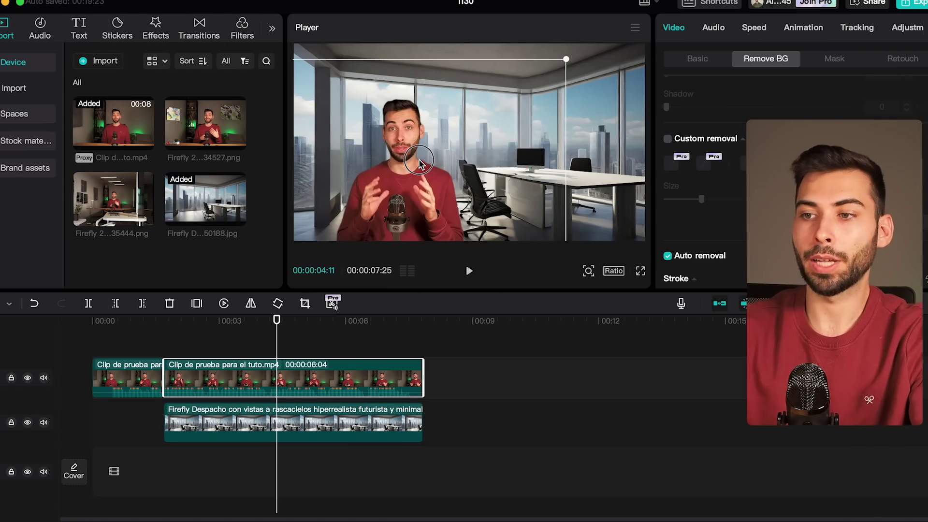
left_click(459, 169)
Add a Color Glitch transition at the cut between the two parts of the test clip
left_click(206, 34)
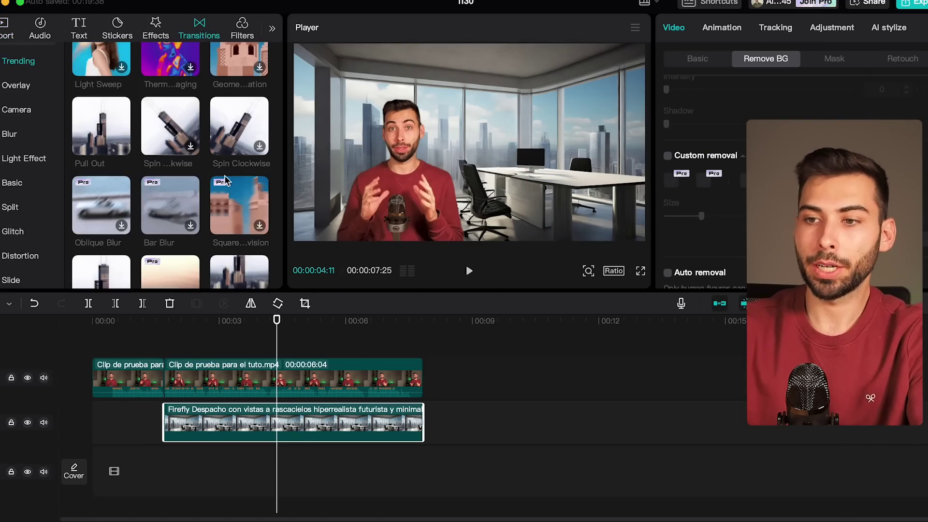
scroll(225, 180, "down", 5)
left_click_drag(225, 184, 220, 365)
left_click_drag(161, 387, 163, 380)
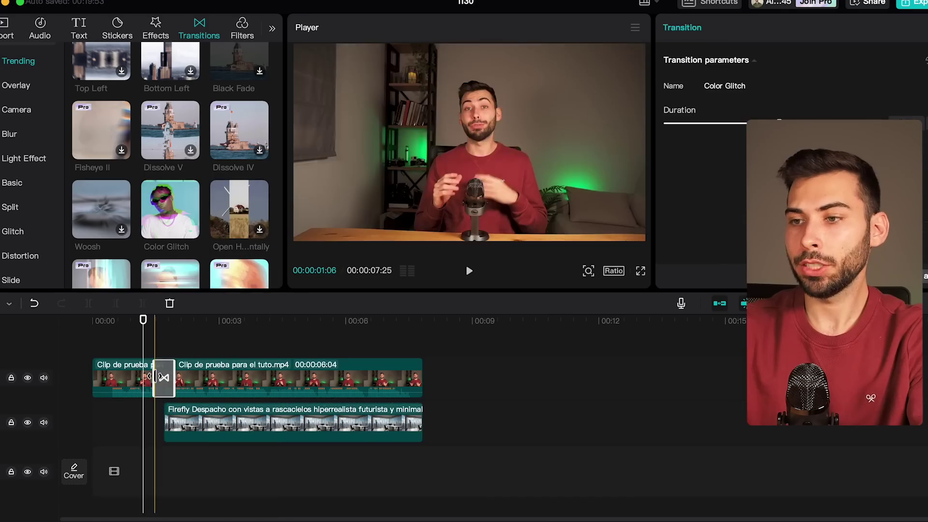
Play the composition in full screen to check the glitch transition into the office background
left_click(210, 337)
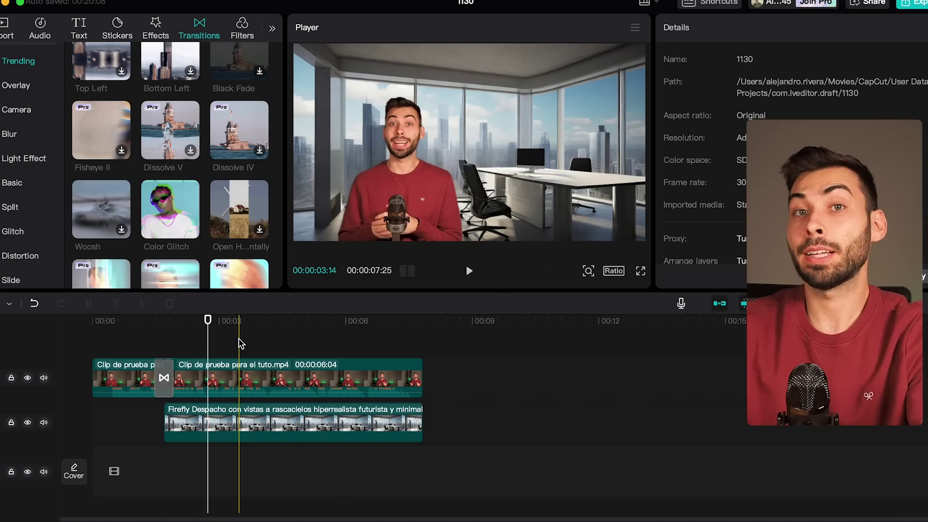
key("ctrl+shift+f")
key("space")
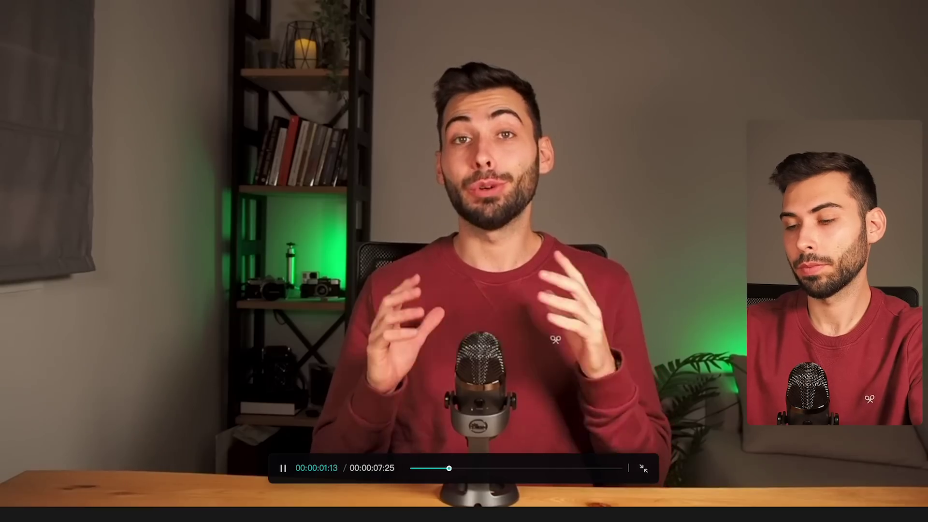